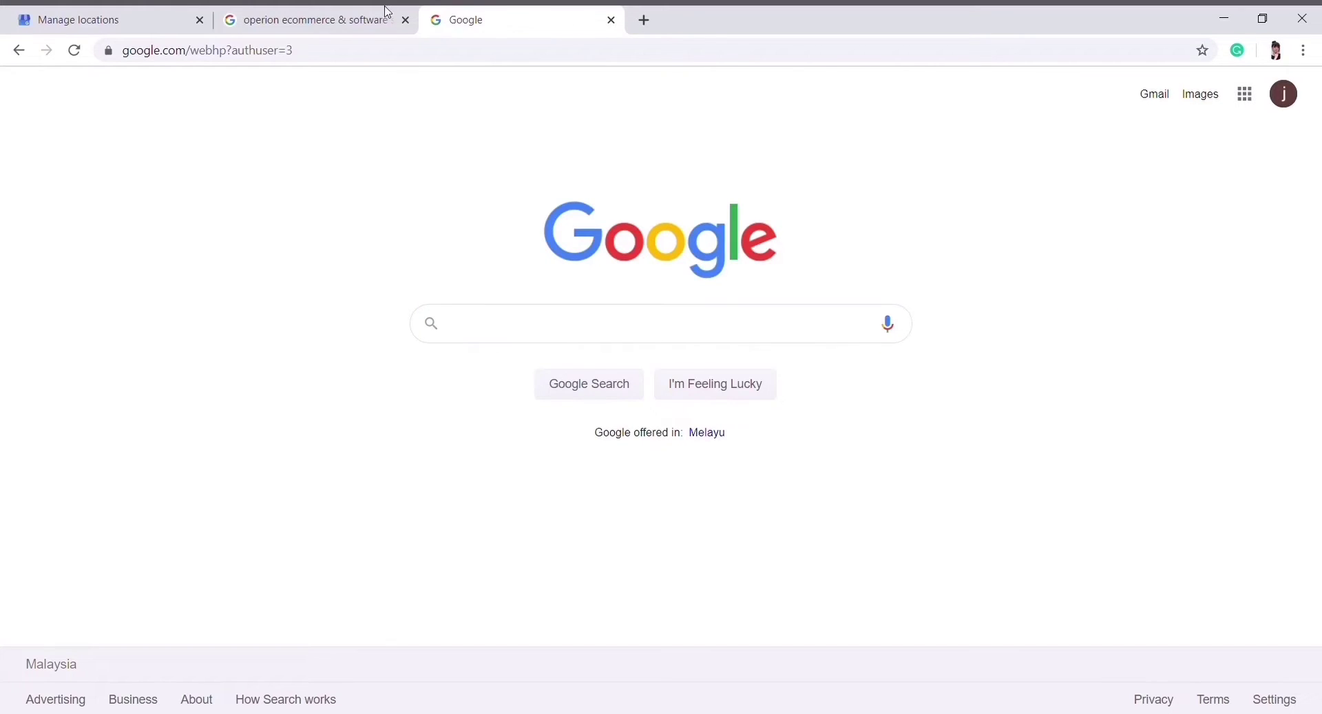
Review the 'operion ecommerce & software sdn bhd' search results and business panel.
click(318, 14)
scroll(350, 93, up, 4)
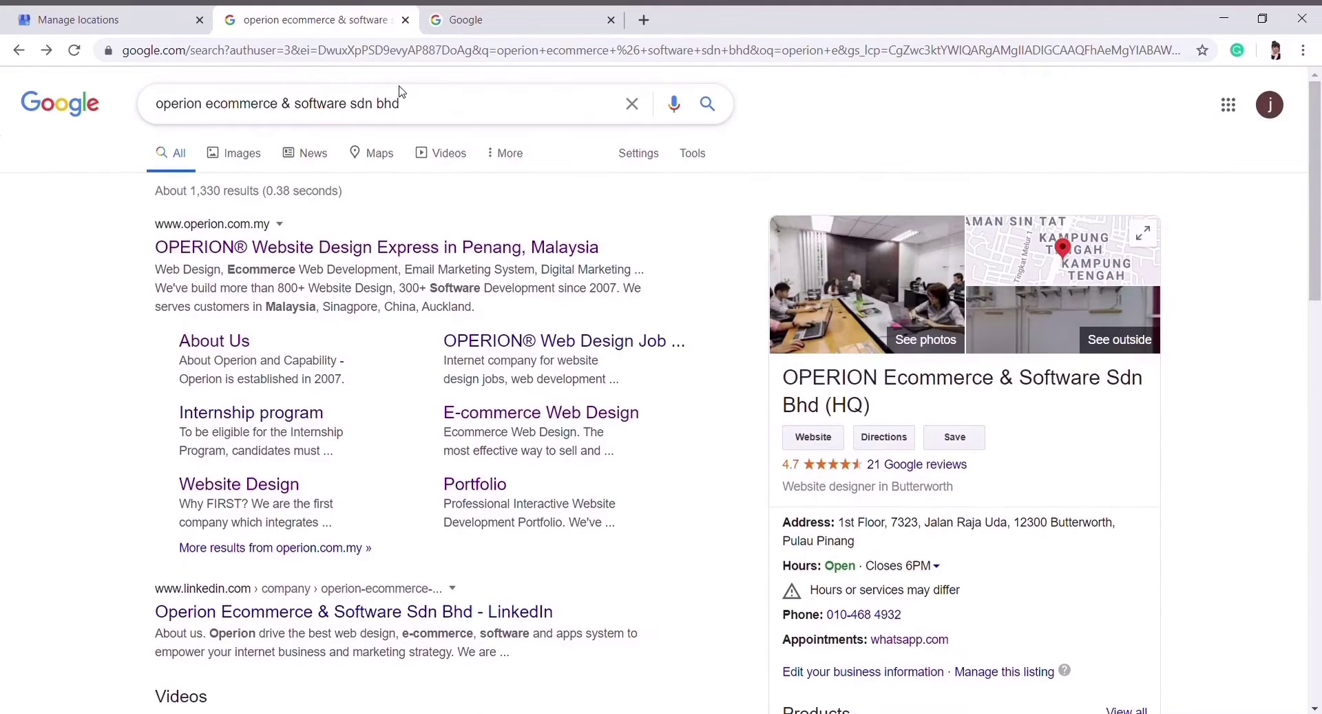
click(417, 114)
scroll(946, 406, down, 3)
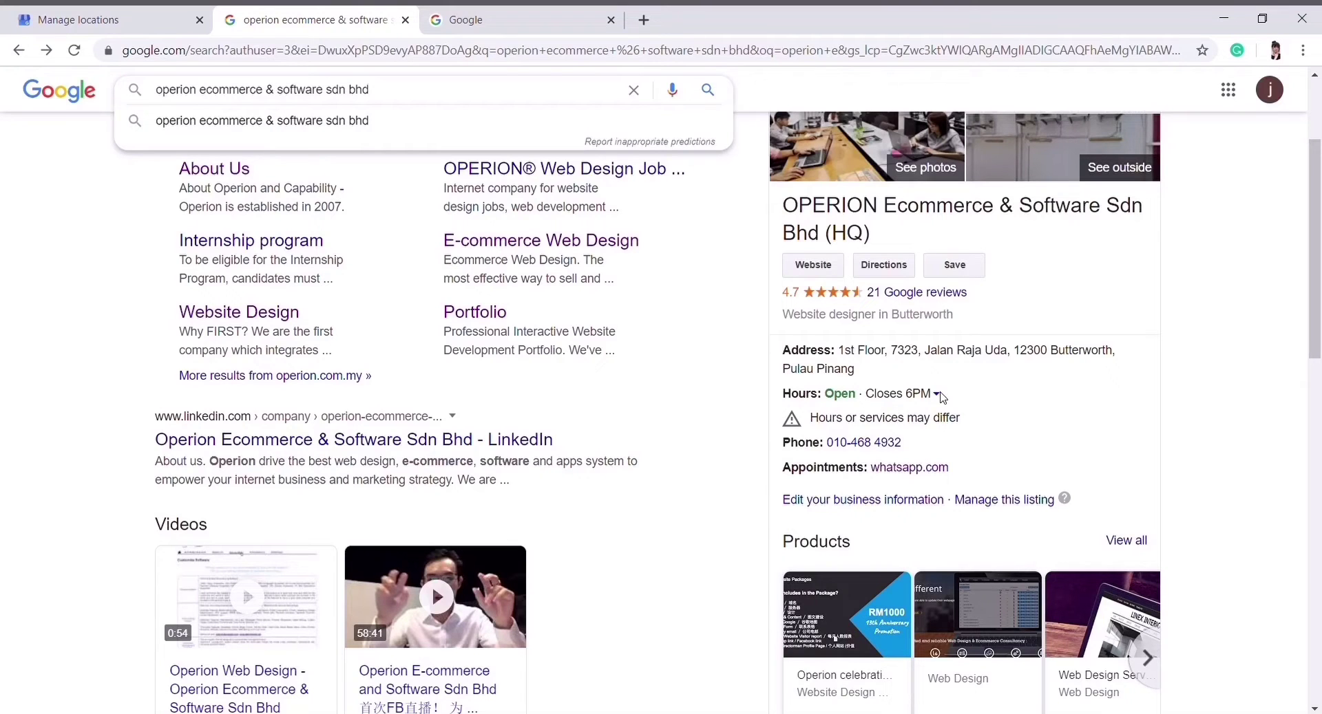
scroll(856, 432, down, 2)
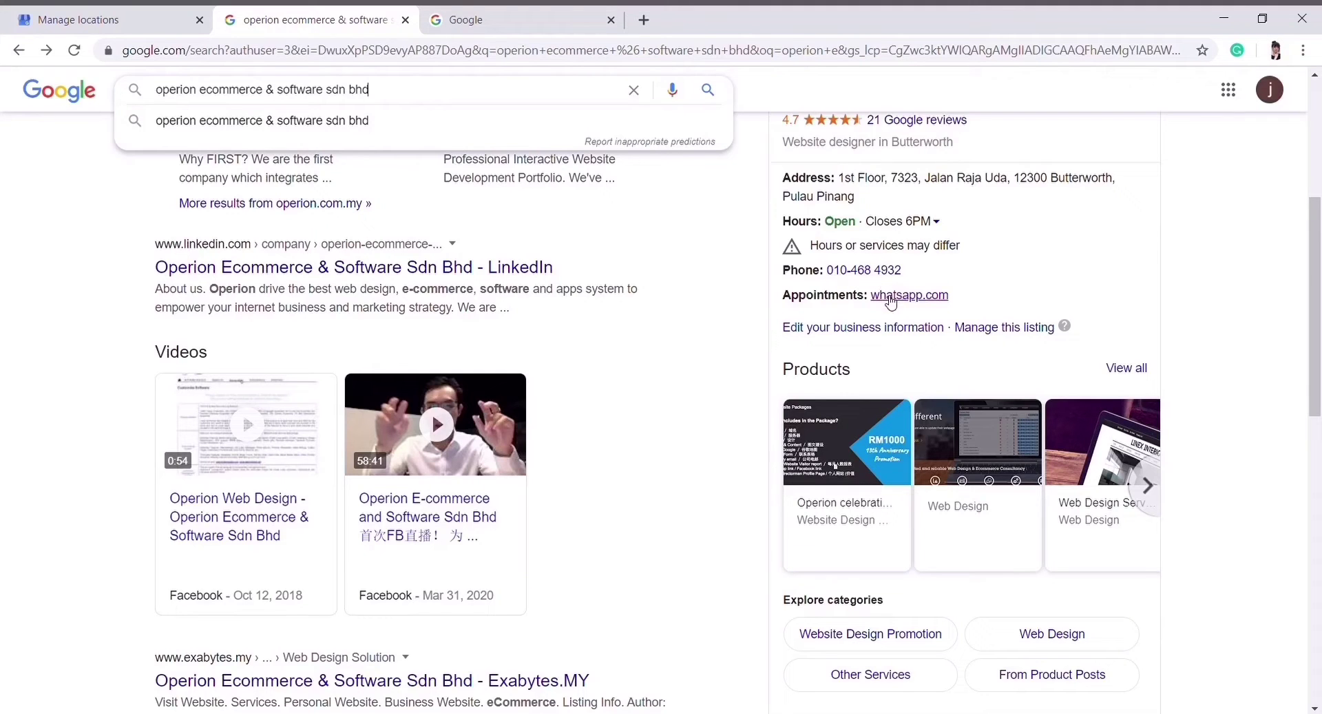
scroll(891, 302, down, 4)
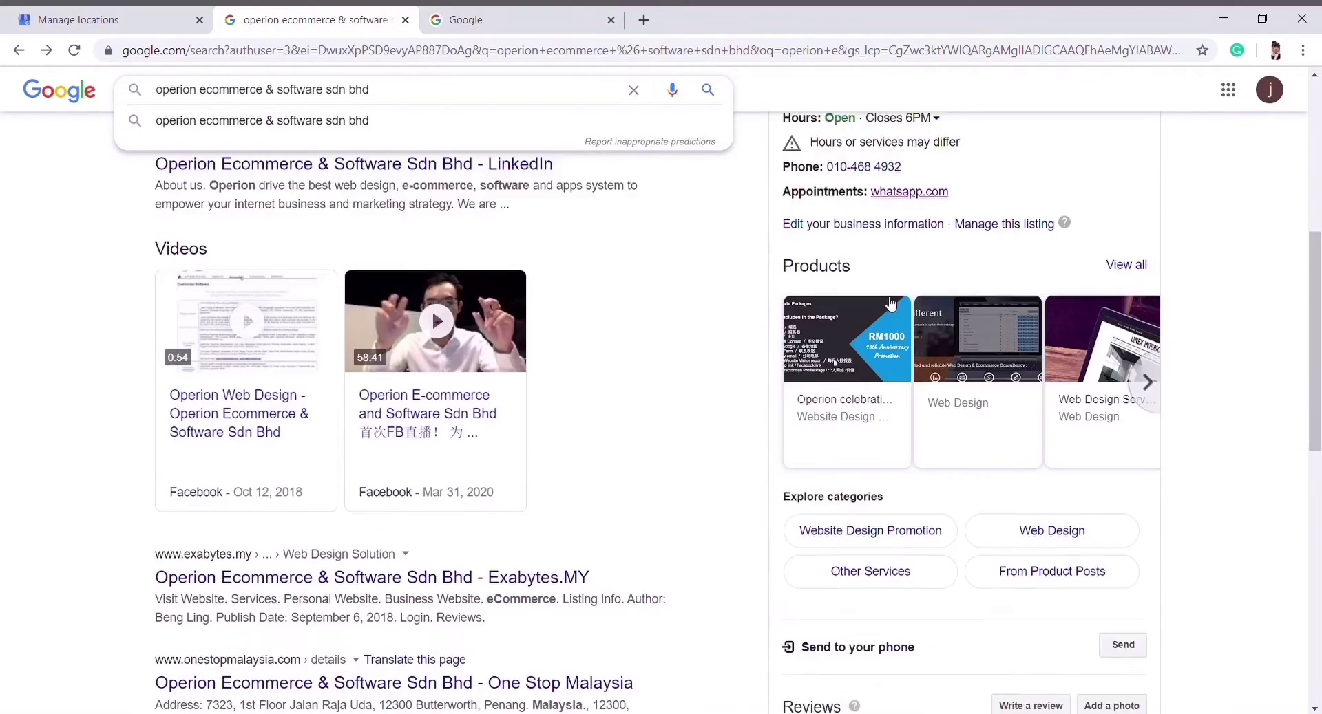
scroll(891, 302, up, 4)
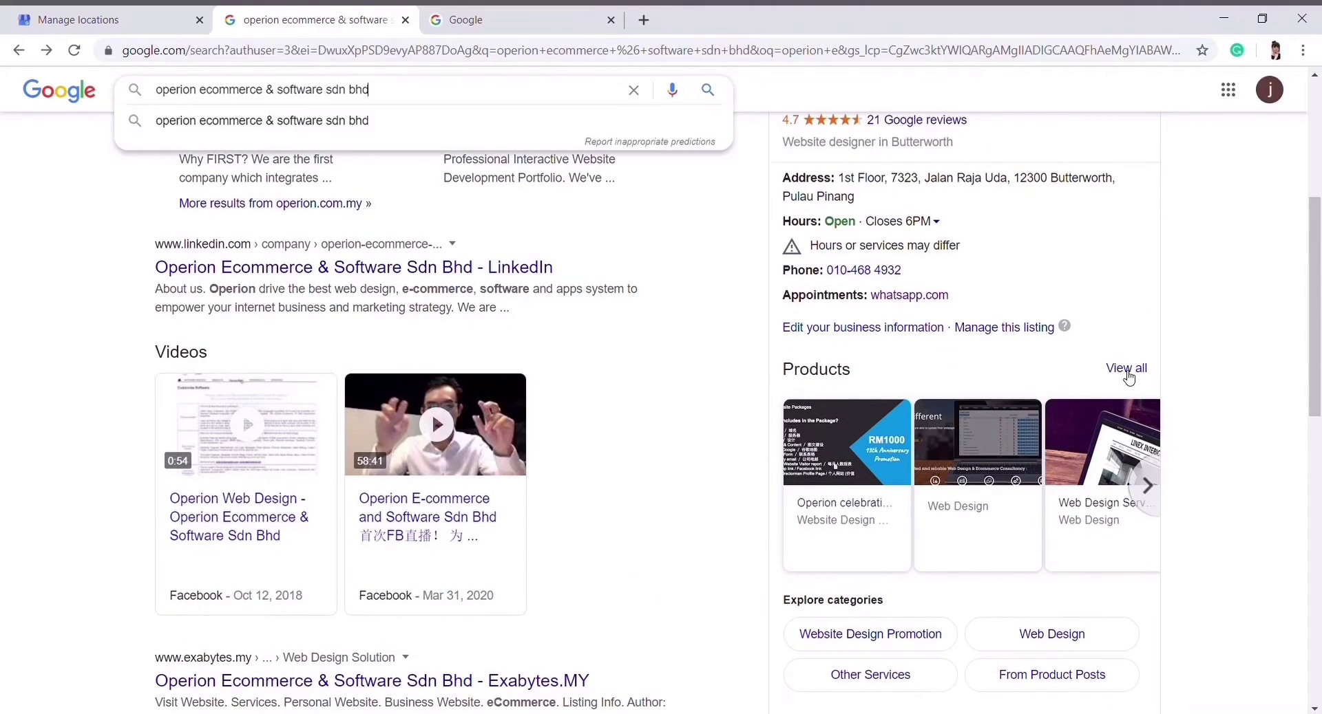
Browse the company's full product list from View all under Products, then close it.
click(1124, 373)
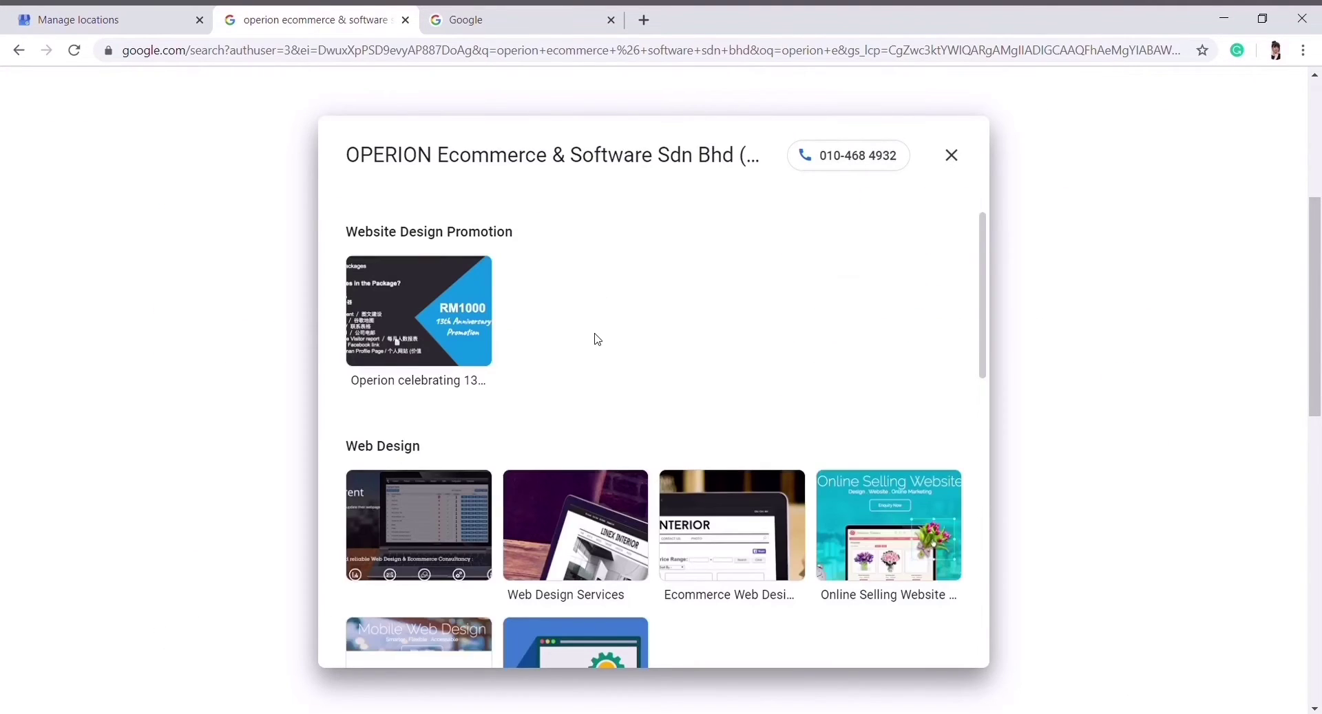
scroll(592, 339, down, 4)
scroll(597, 339, down, 7)
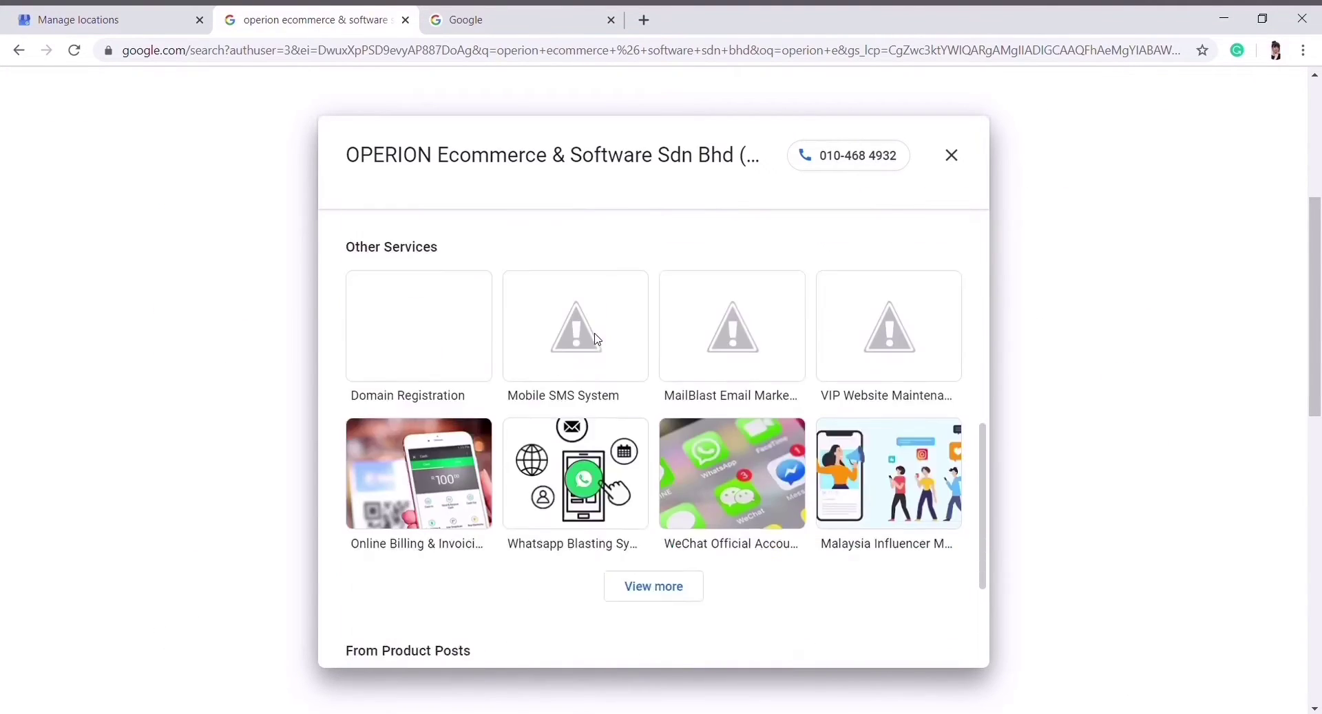
scroll(493, 340, up, 10)
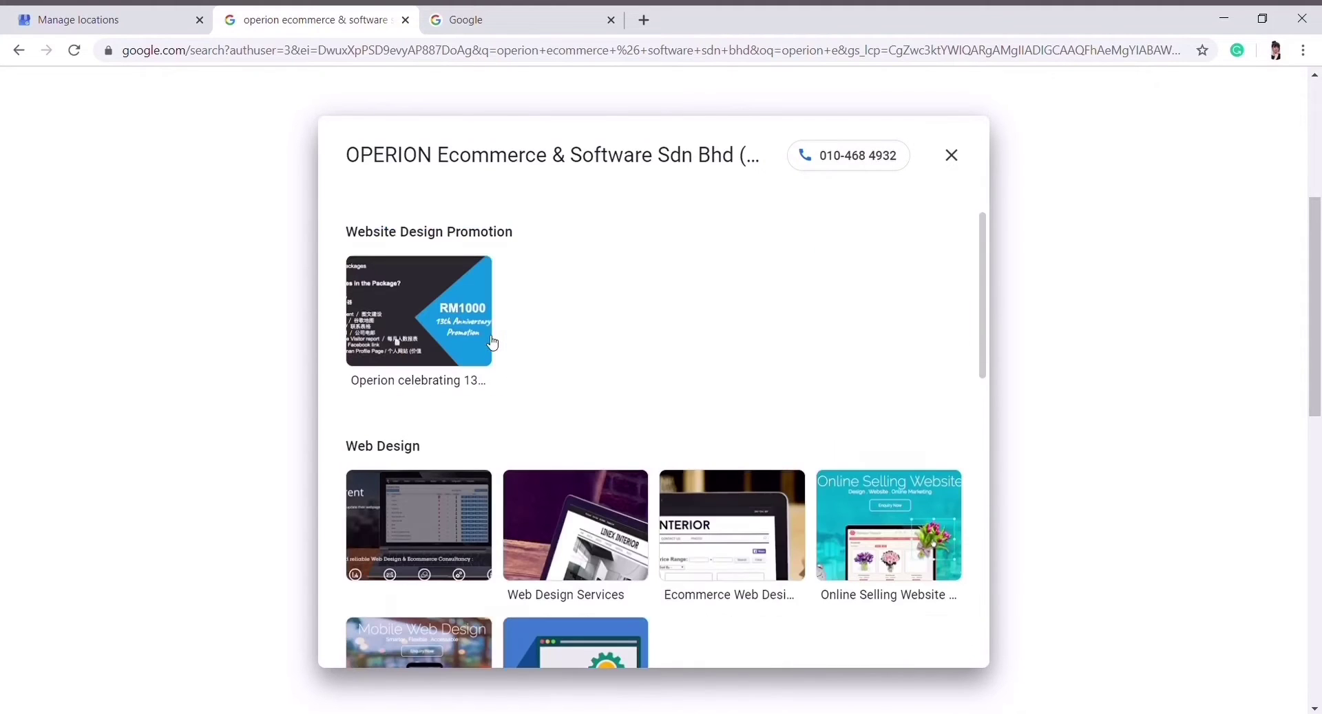
click(951, 156)
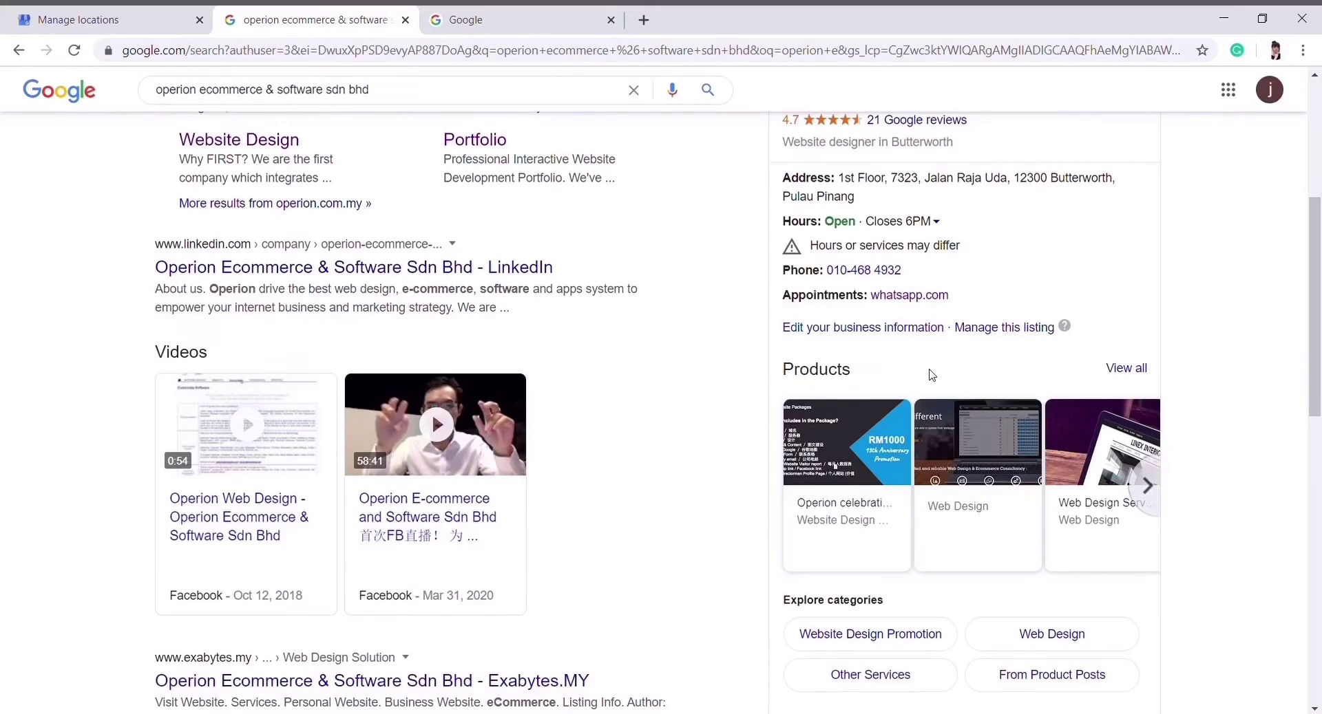
scroll(929, 374, up, 5)
Visit operion.com.my from the listing's Website link and scroll through the site.
click(819, 446)
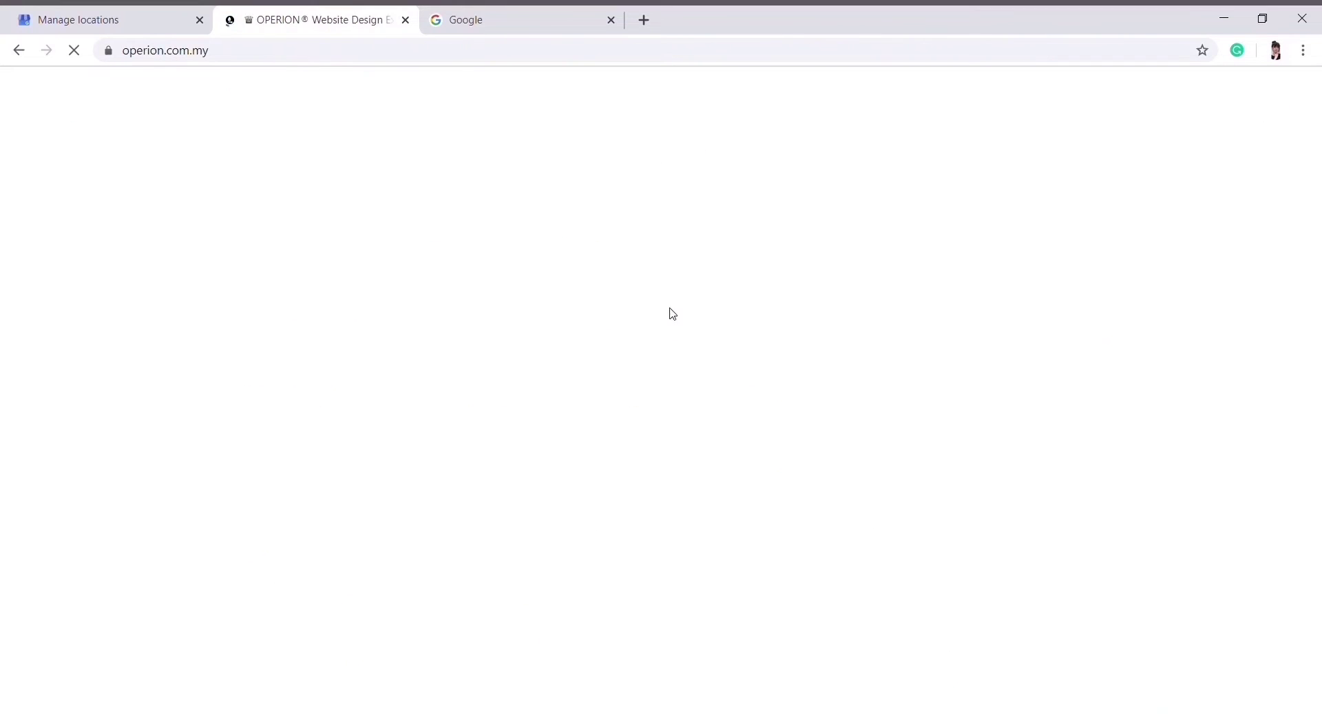
scroll(640, 310, down, 15)
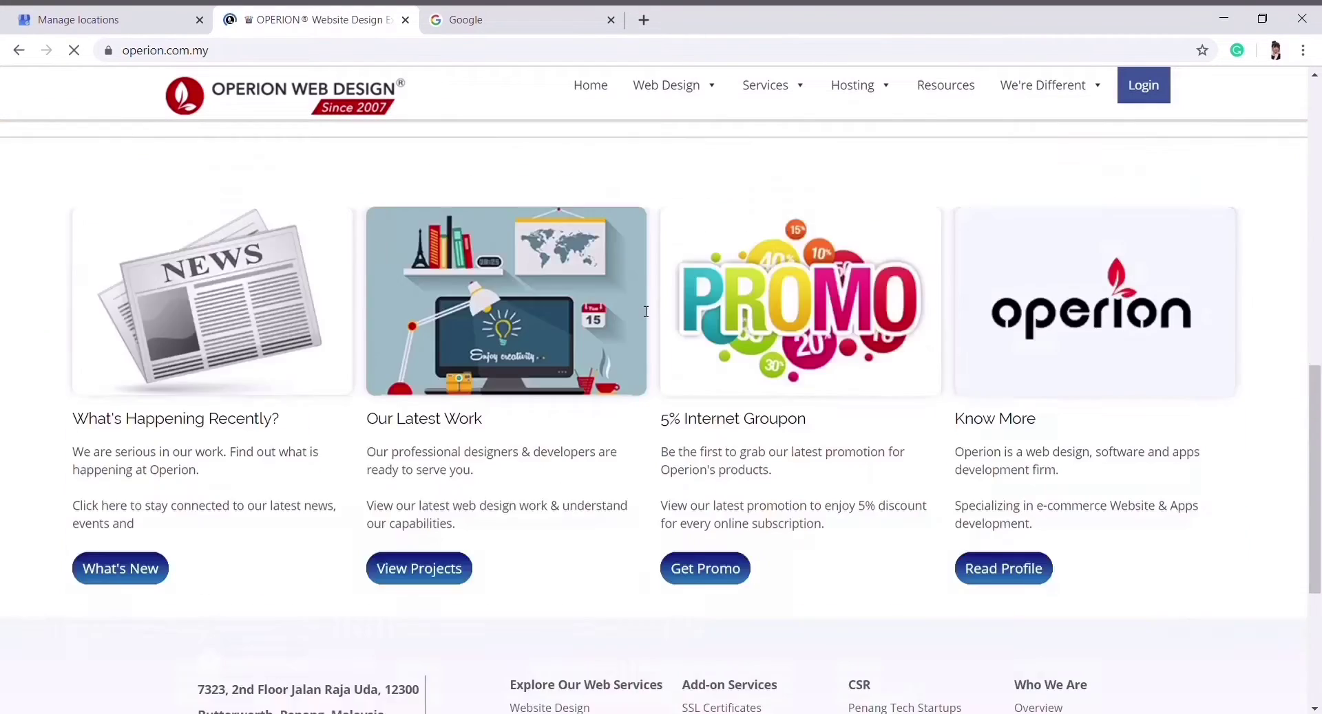
scroll(633, 349, up, 8)
scroll(634, 349, up, 8)
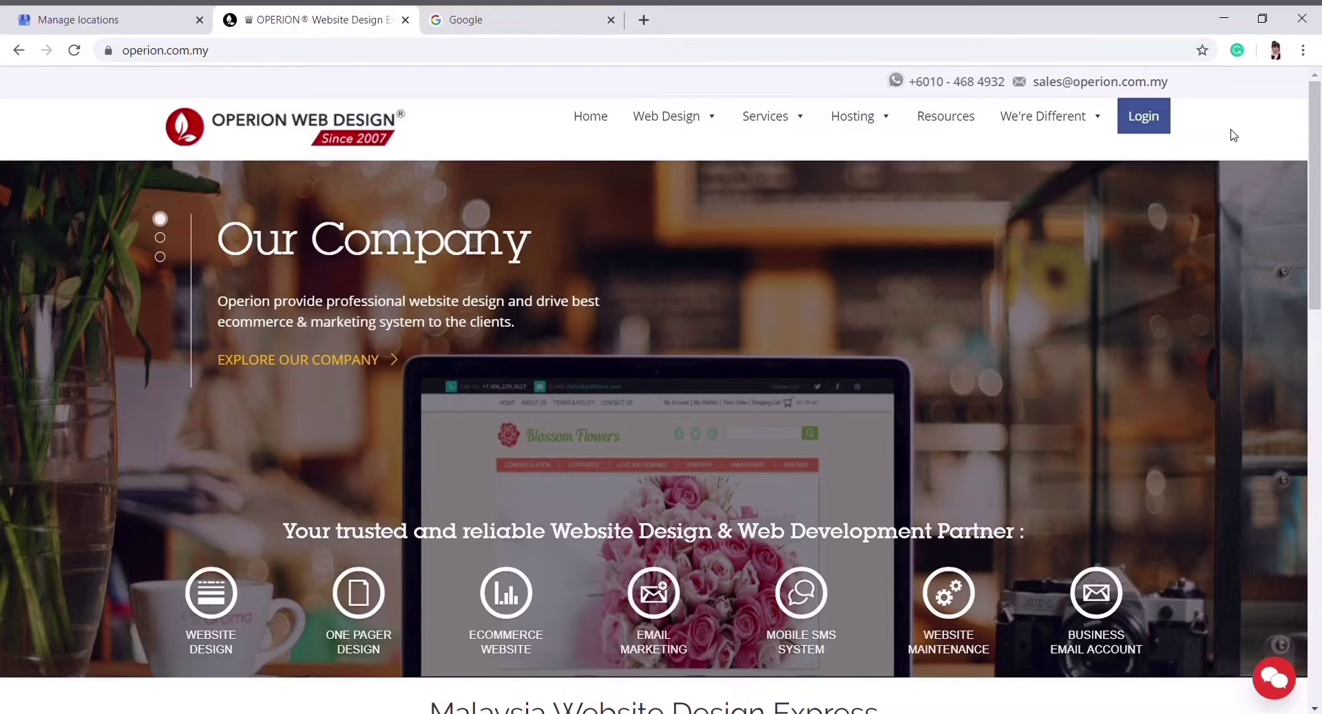
scroll(372, 437, down, 3)
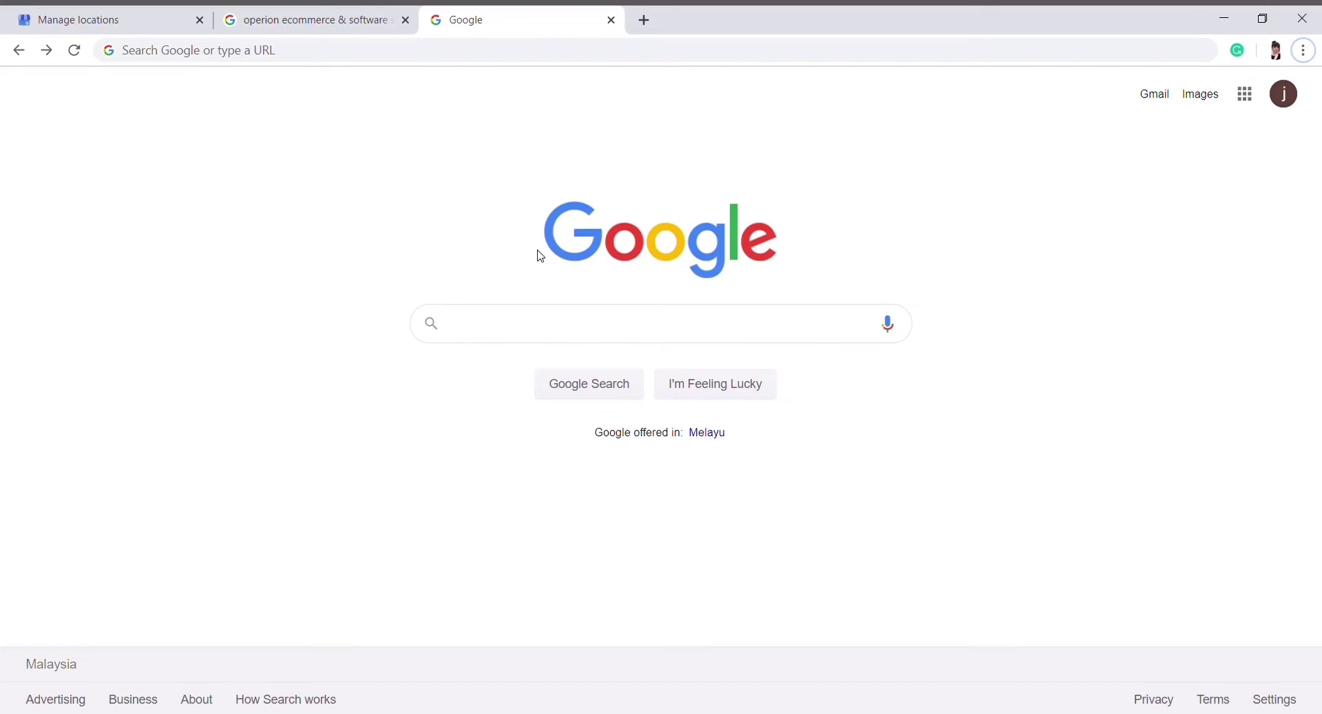
Go to My Business via the apps grid and view the OPERION (HQ) dashboard's 831 views and 658 searches.
click(1252, 101)
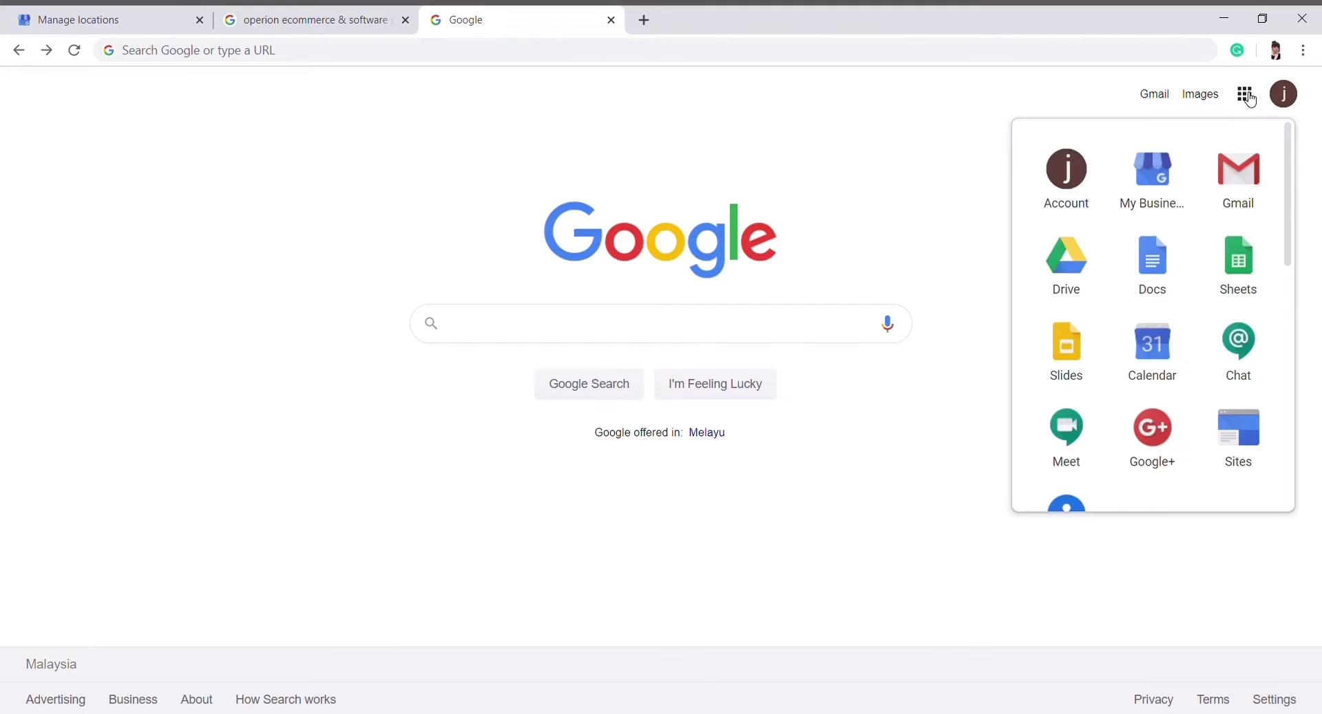
click(1163, 206)
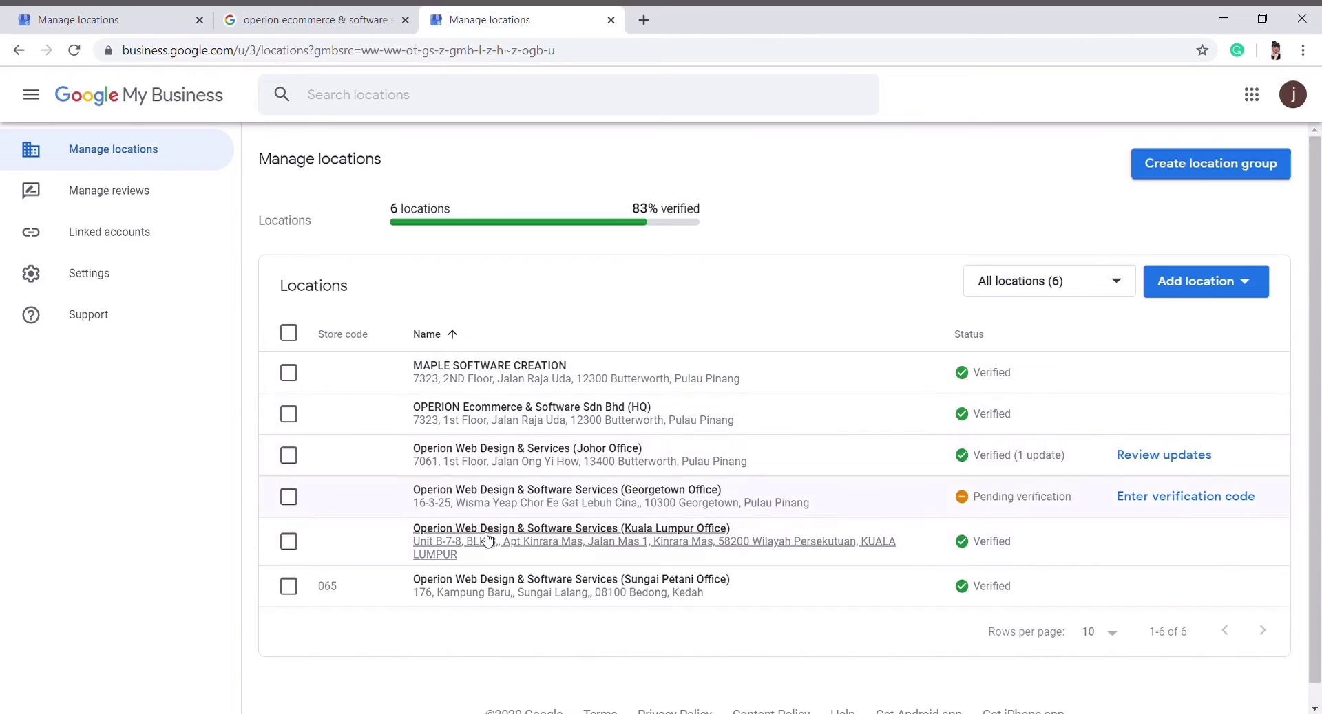
click(490, 413)
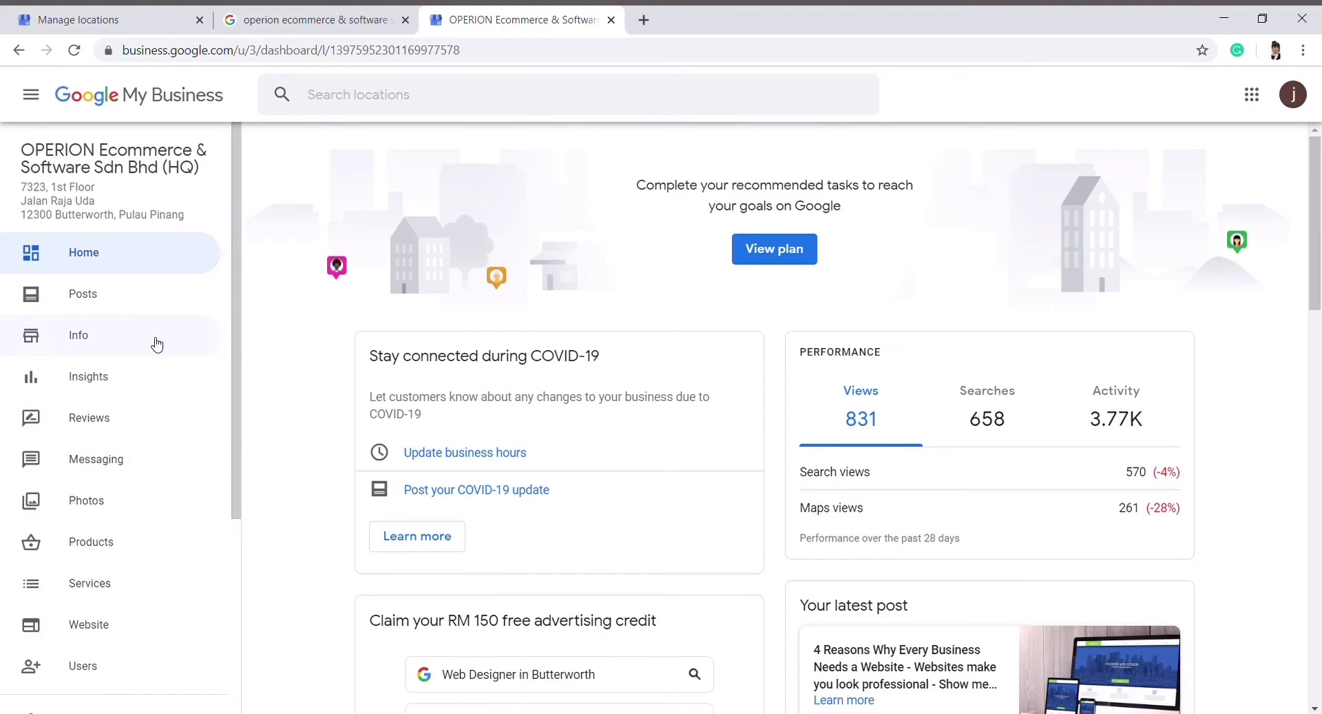
scroll(177, 330, down, 5)
scroll(162, 371, up, 5)
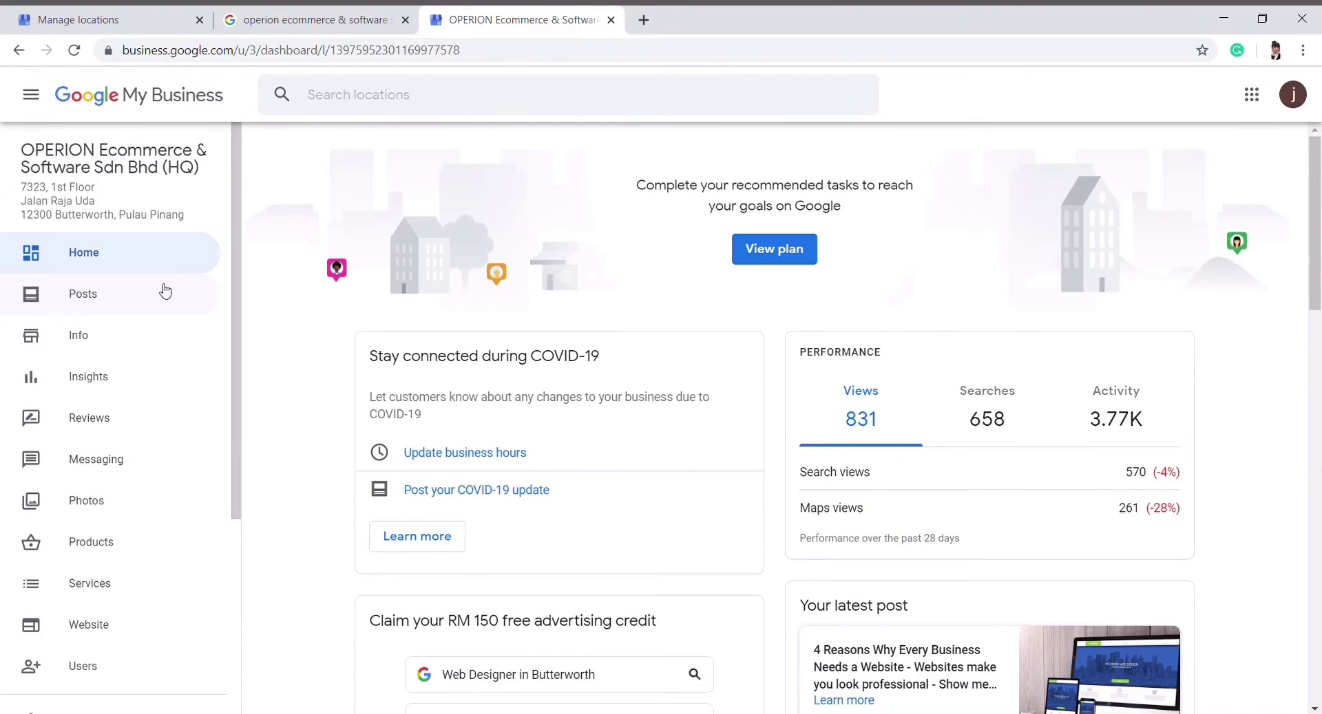
scroll(162, 289, down, 4)
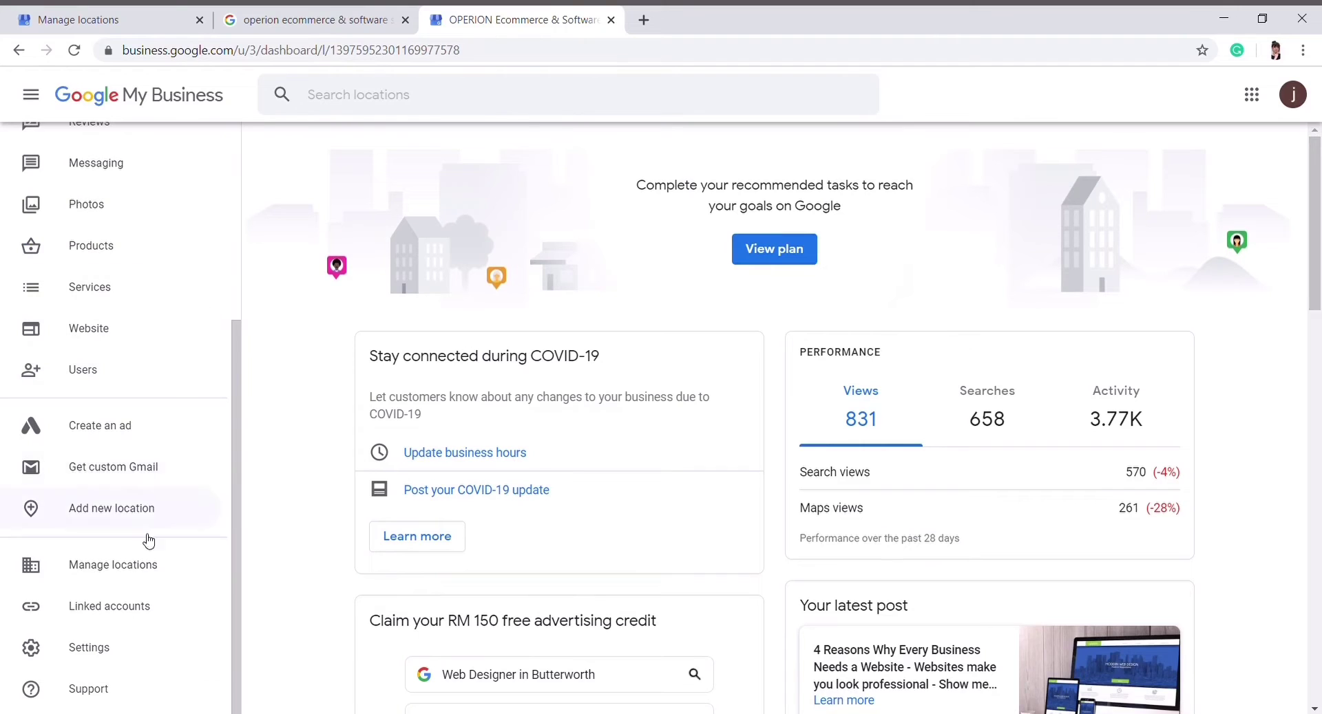
scroll(121, 365, up, 4)
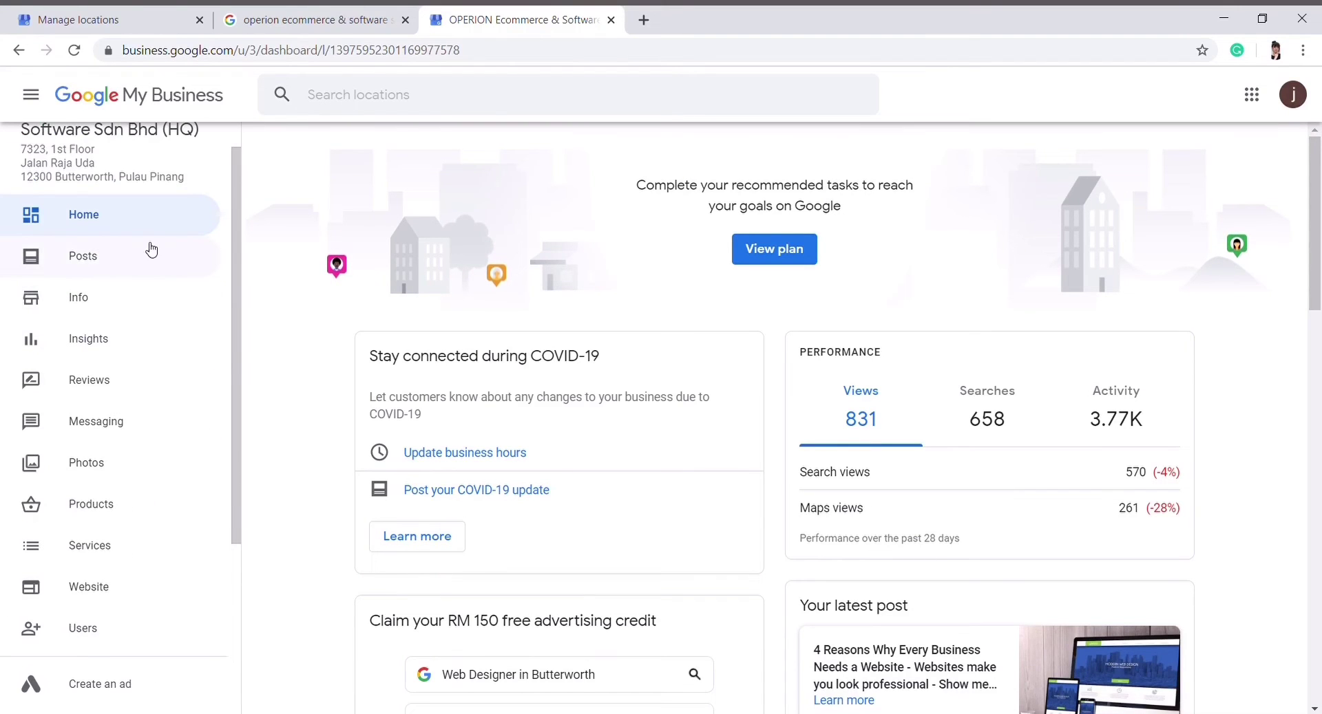
scroll(227, 303, up, 1)
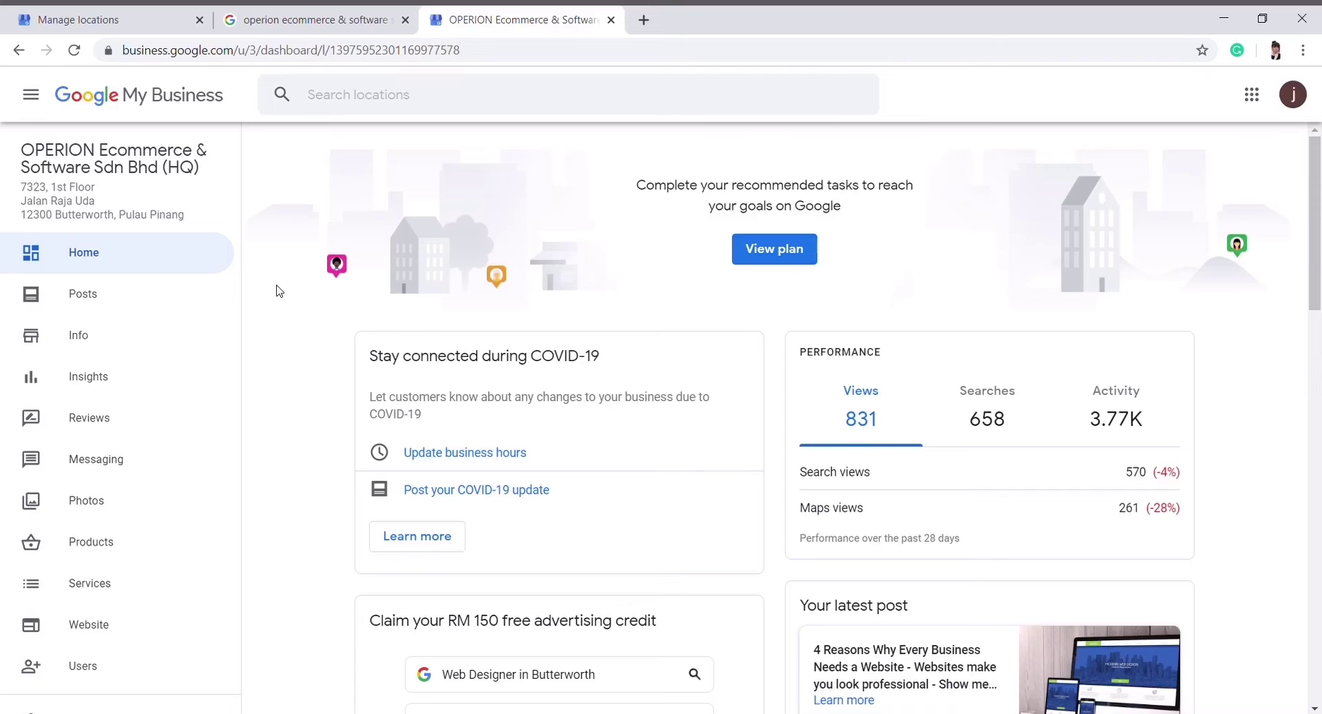
Show the listing's posts, including '4 Reasons Why Every Business Needs a Website'.
click(167, 312)
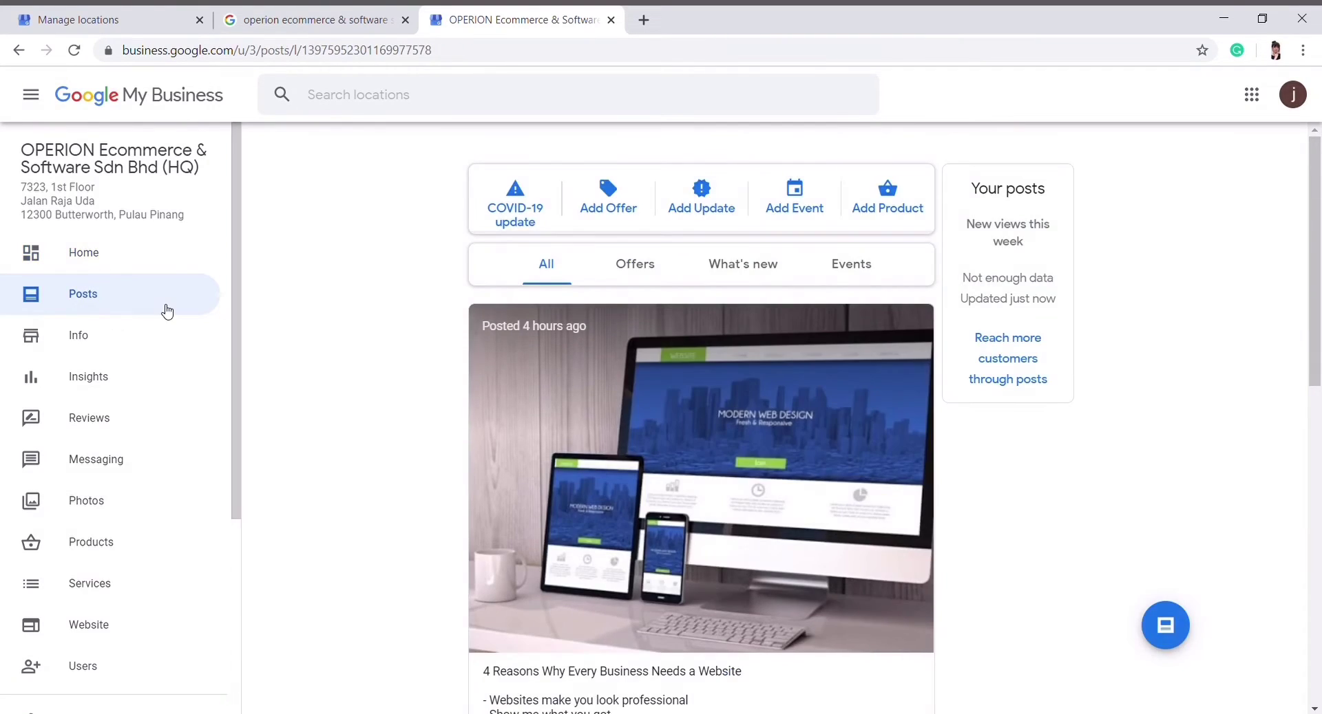
scroll(585, 320, down, 1)
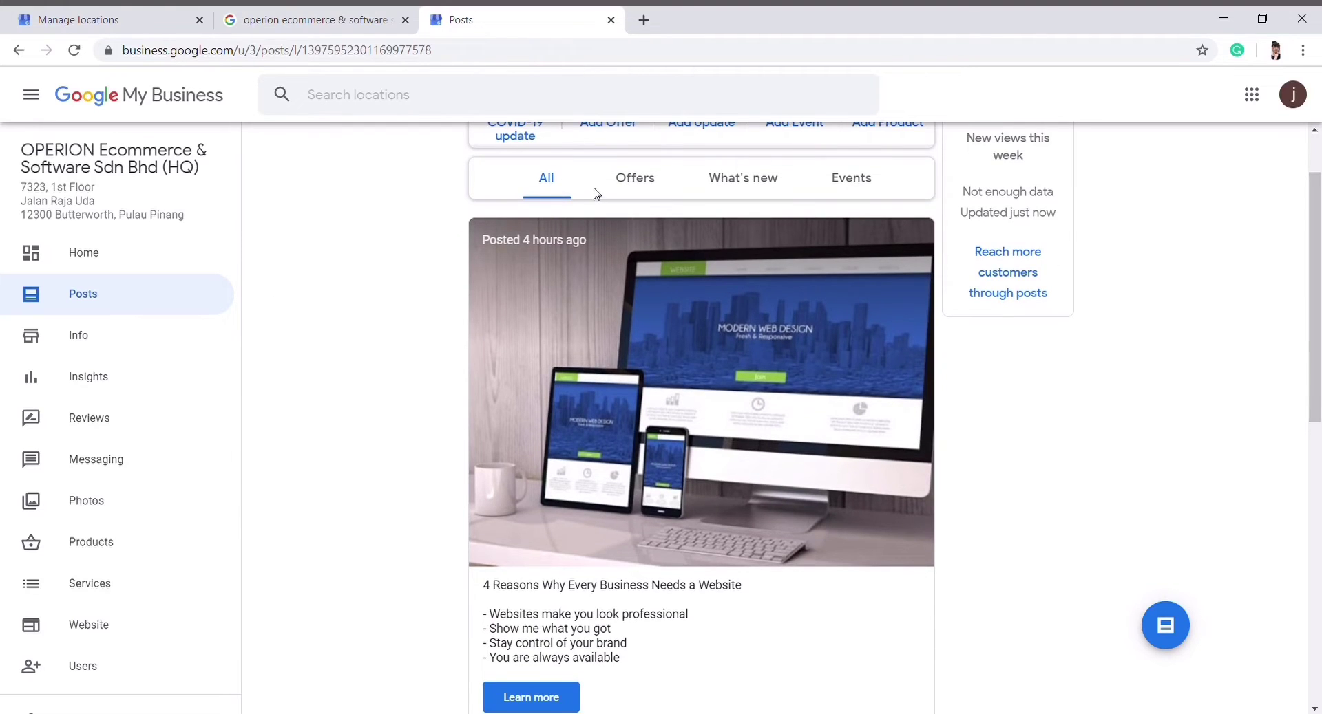
scroll(596, 192, up, 1)
Start a new update post, attempt publishing it empty, and close it unpublished.
click(704, 210)
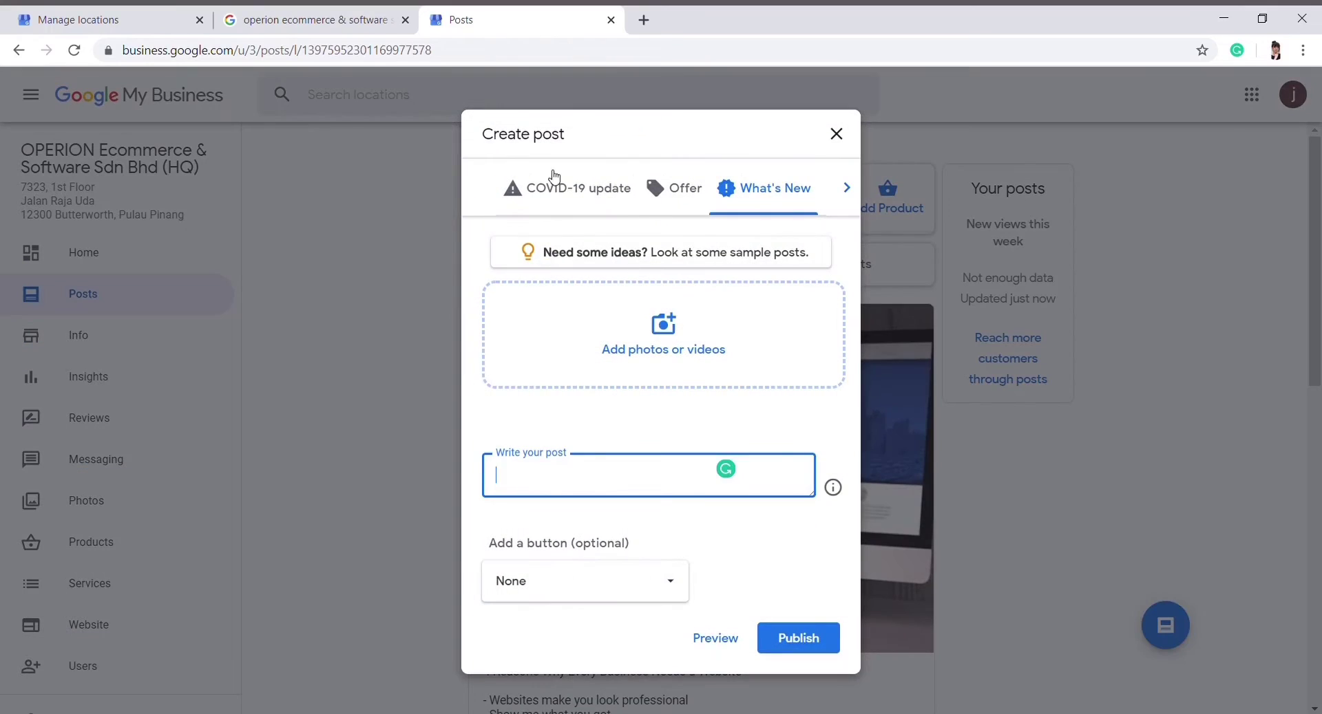
drag(490, 141, 637, 135)
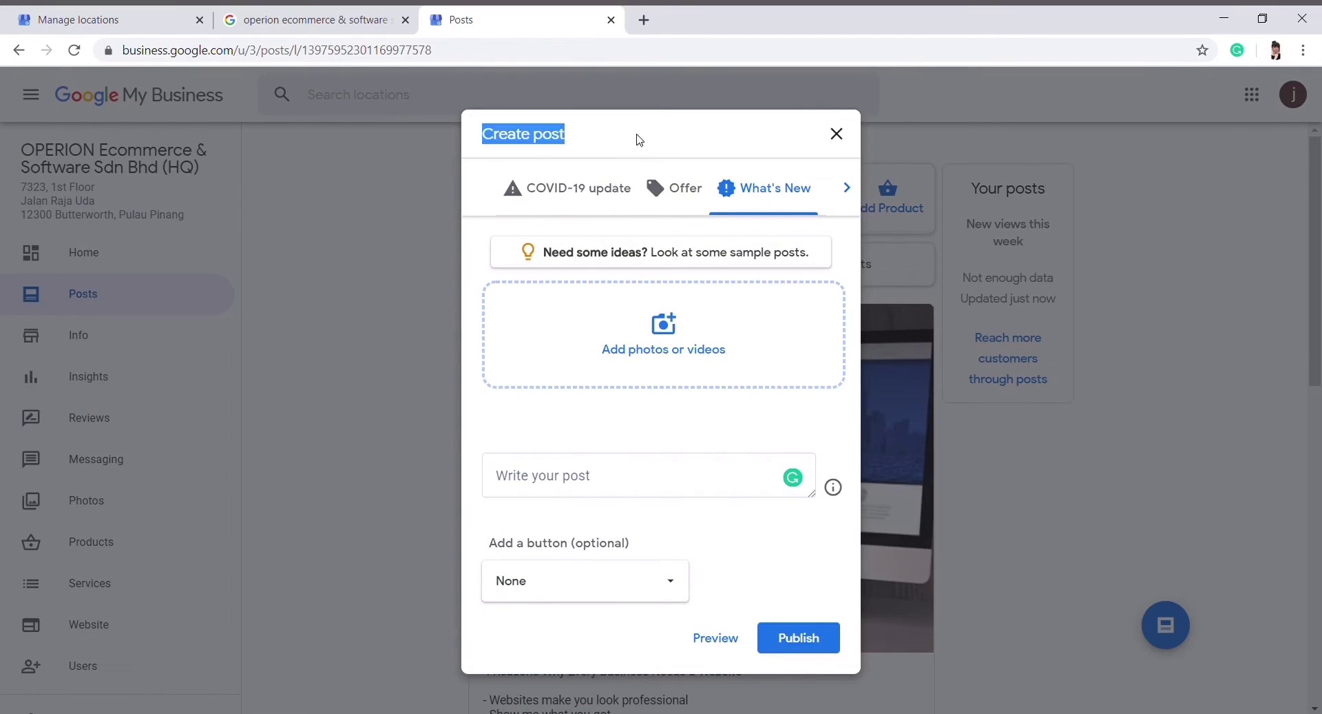
click(681, 481)
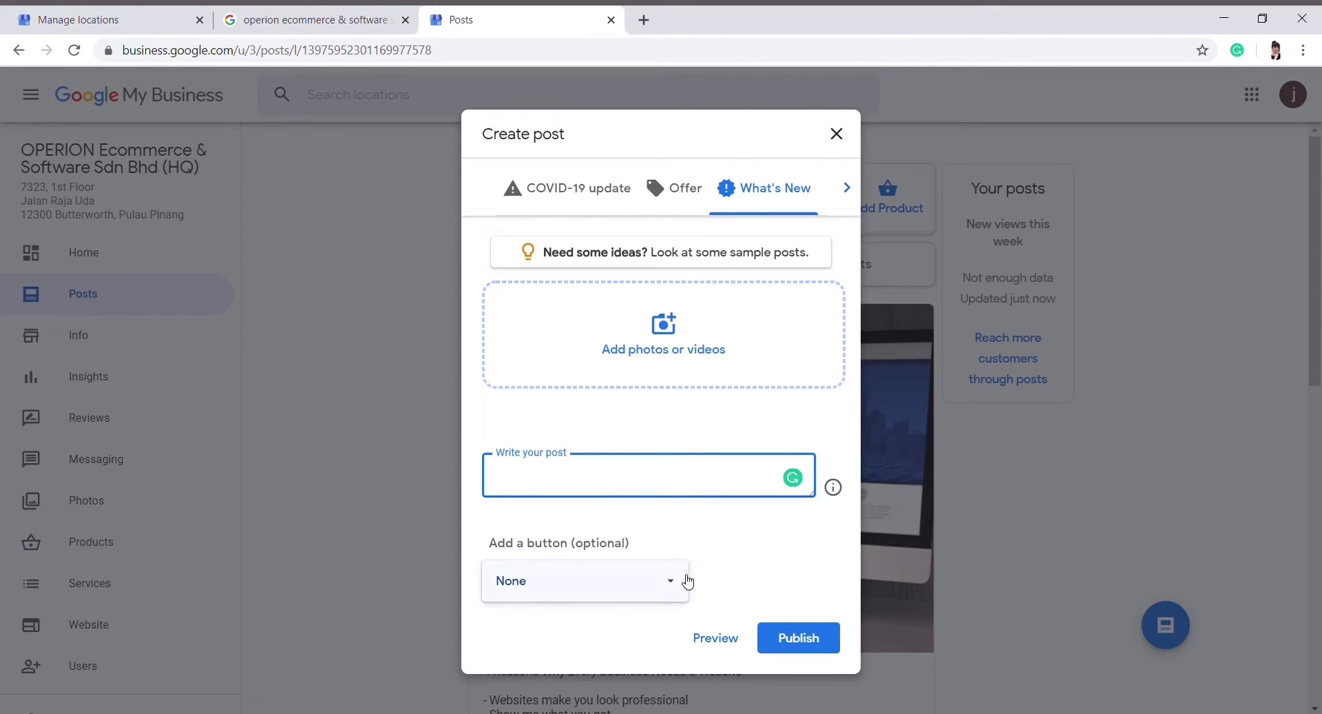
click(799, 650)
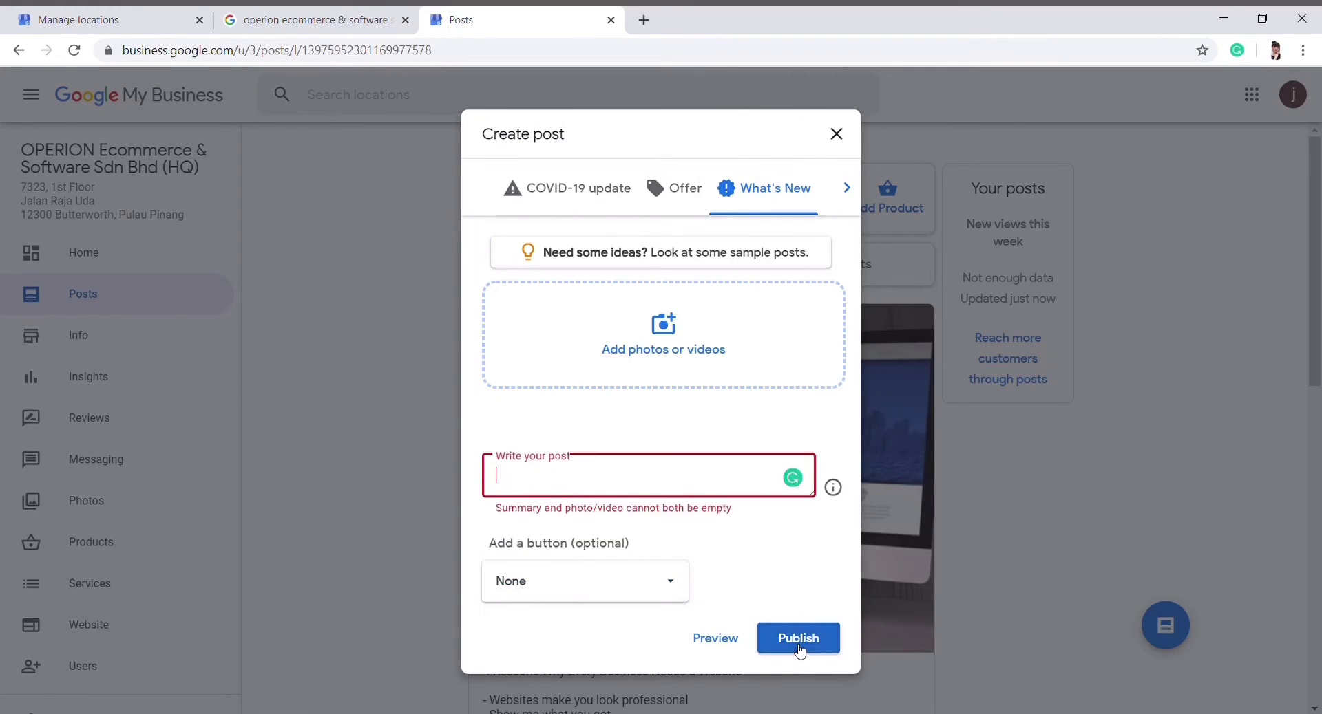
click(836, 133)
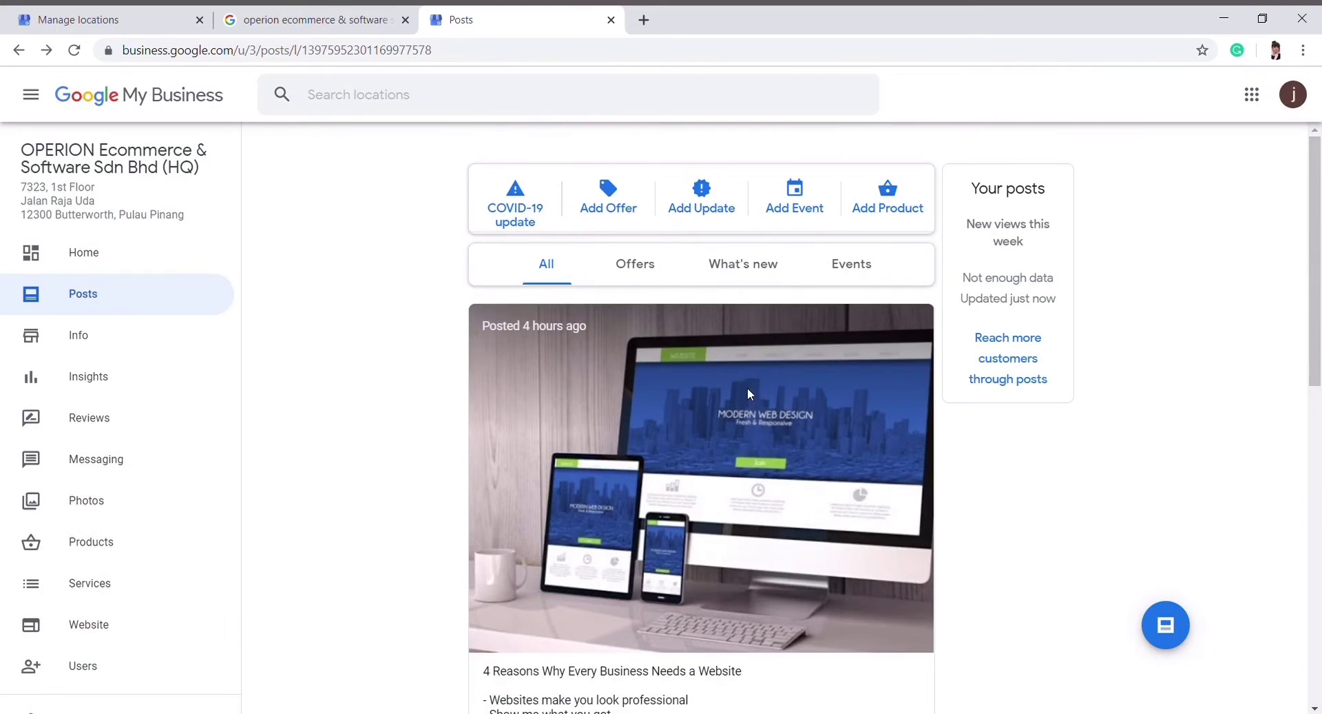
scroll(746, 385, down, 3)
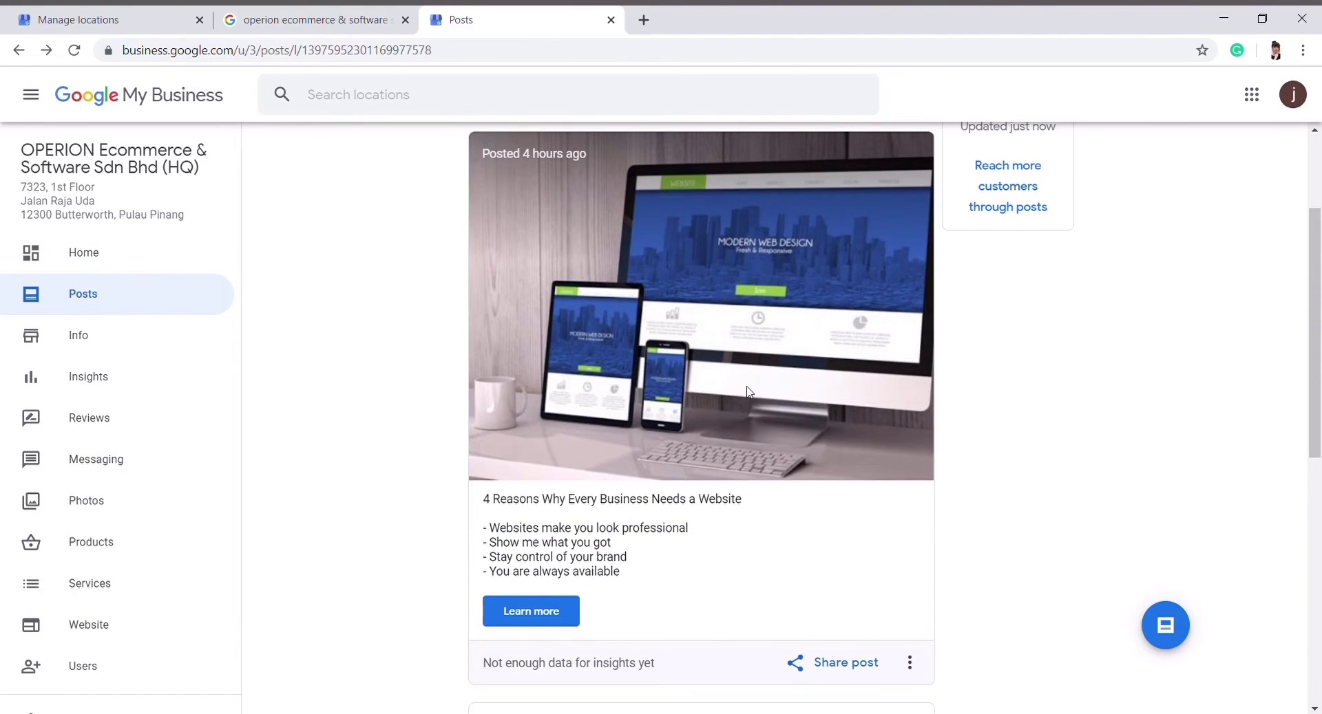
scroll(736, 412, down, 3)
On the Info page, reapply the business name 'OPERION Ecommerce & Software Sdn Bhd (HQ)'.
click(134, 336)
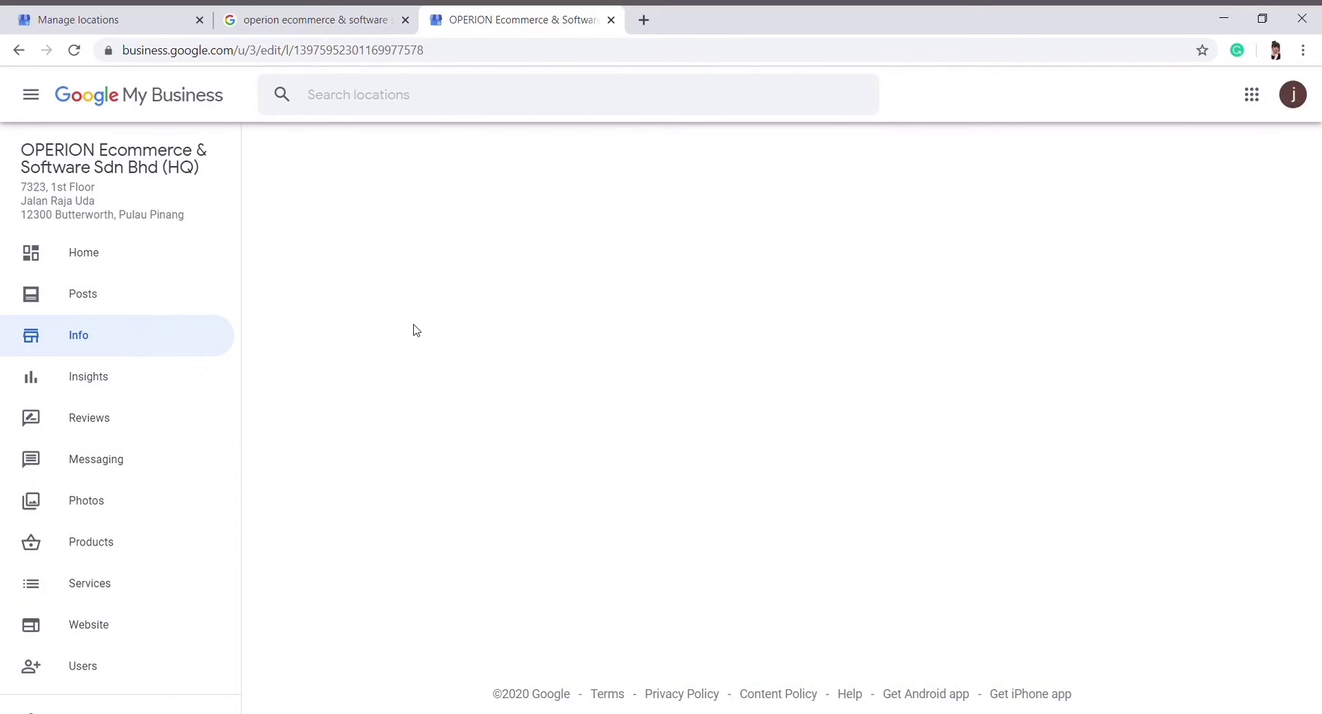
scroll(544, 323, down, 1)
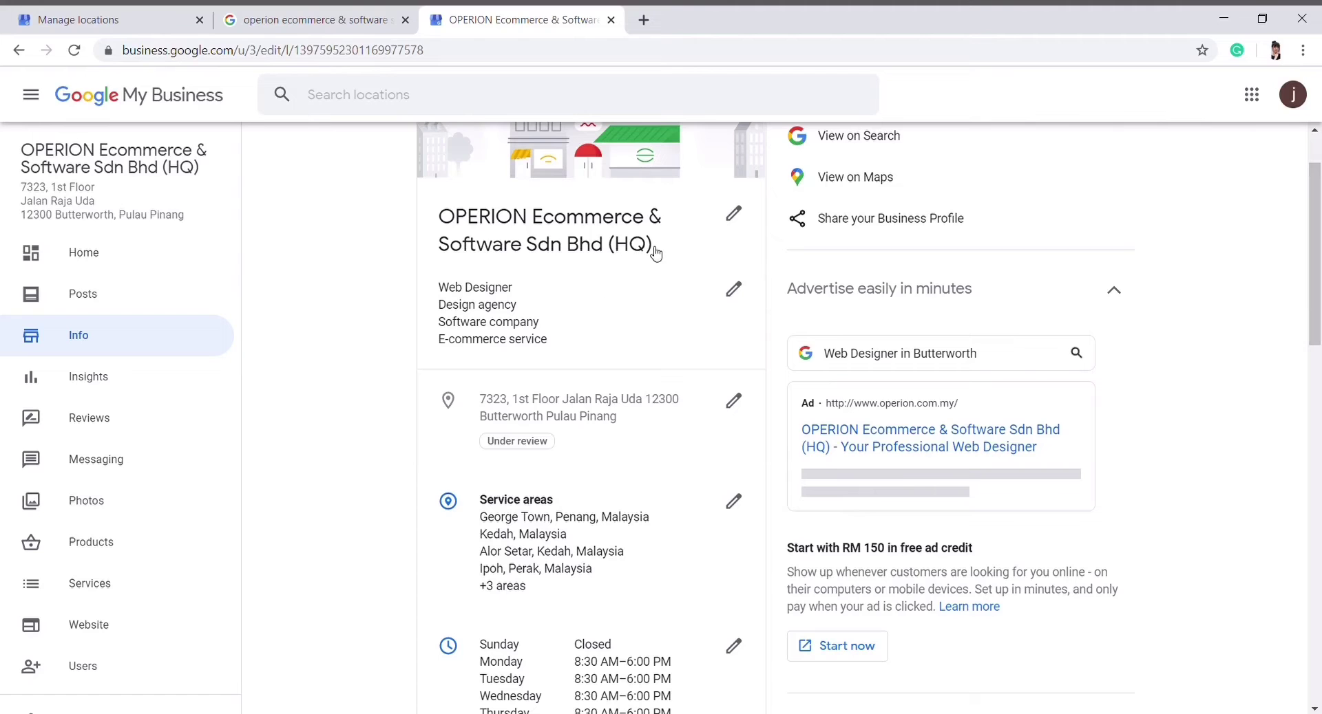
click(735, 215)
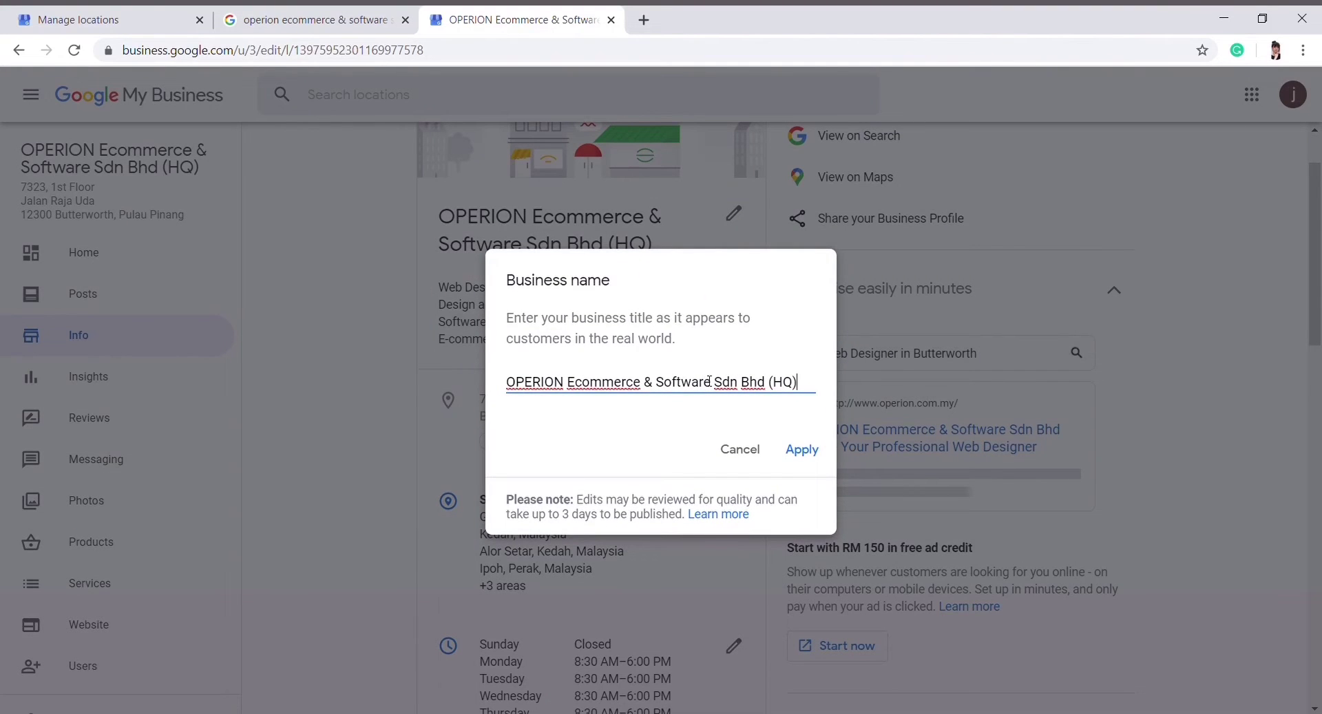
click(803, 456)
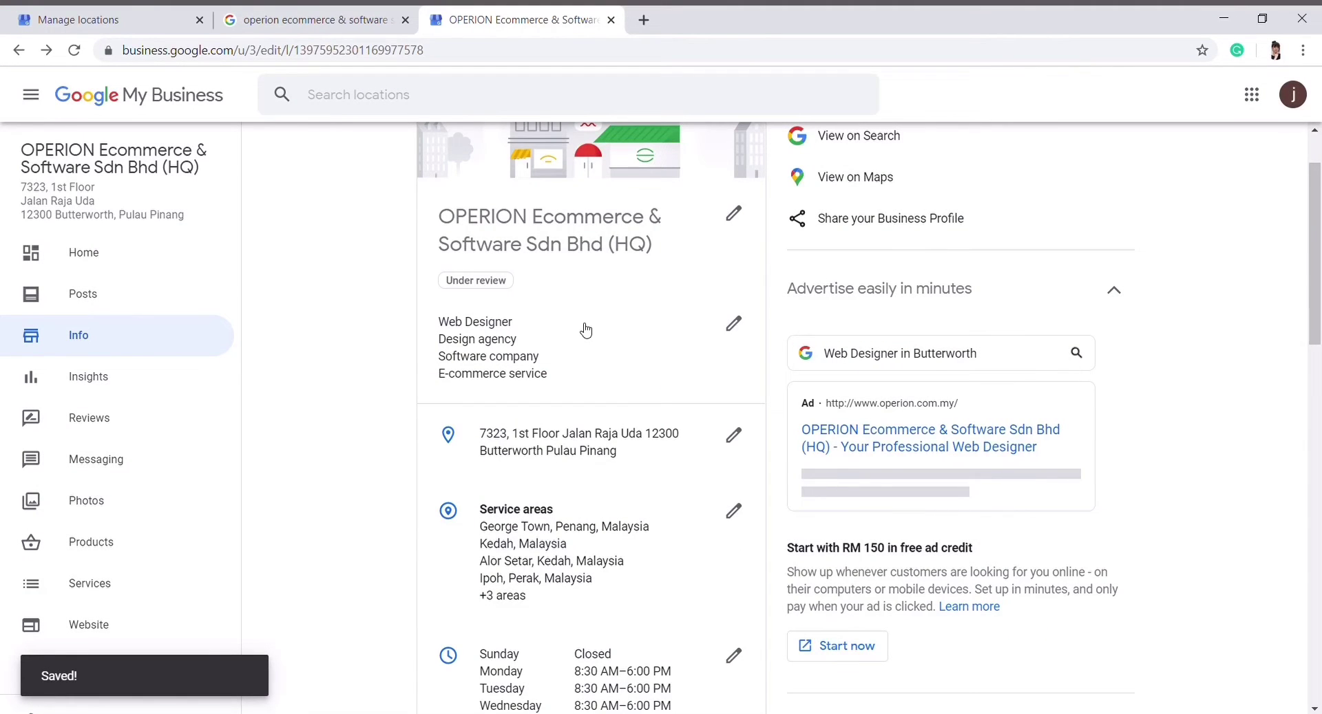
Scroll through the Info page to check the business name is under review.
scroll(583, 329, down, 3)
scroll(563, 311, down, 1)
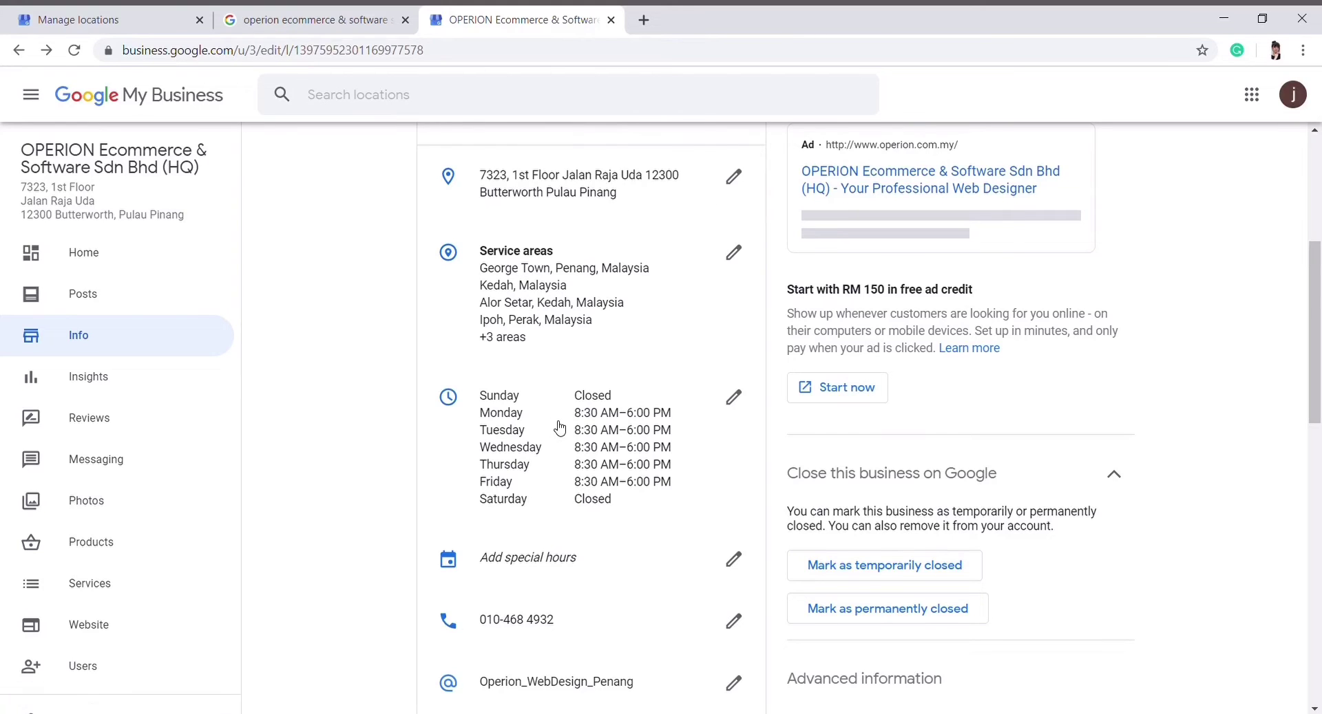
scroll(560, 427, down, 3)
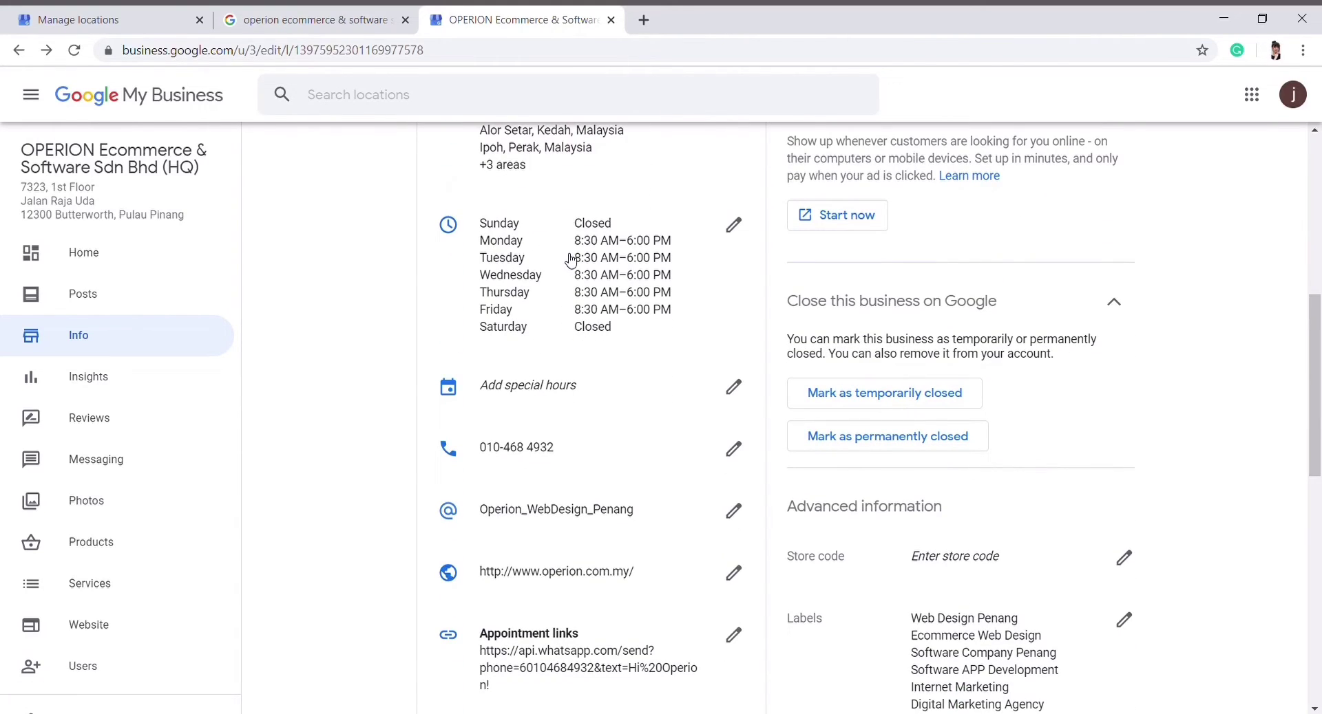
scroll(595, 365, down, 3)
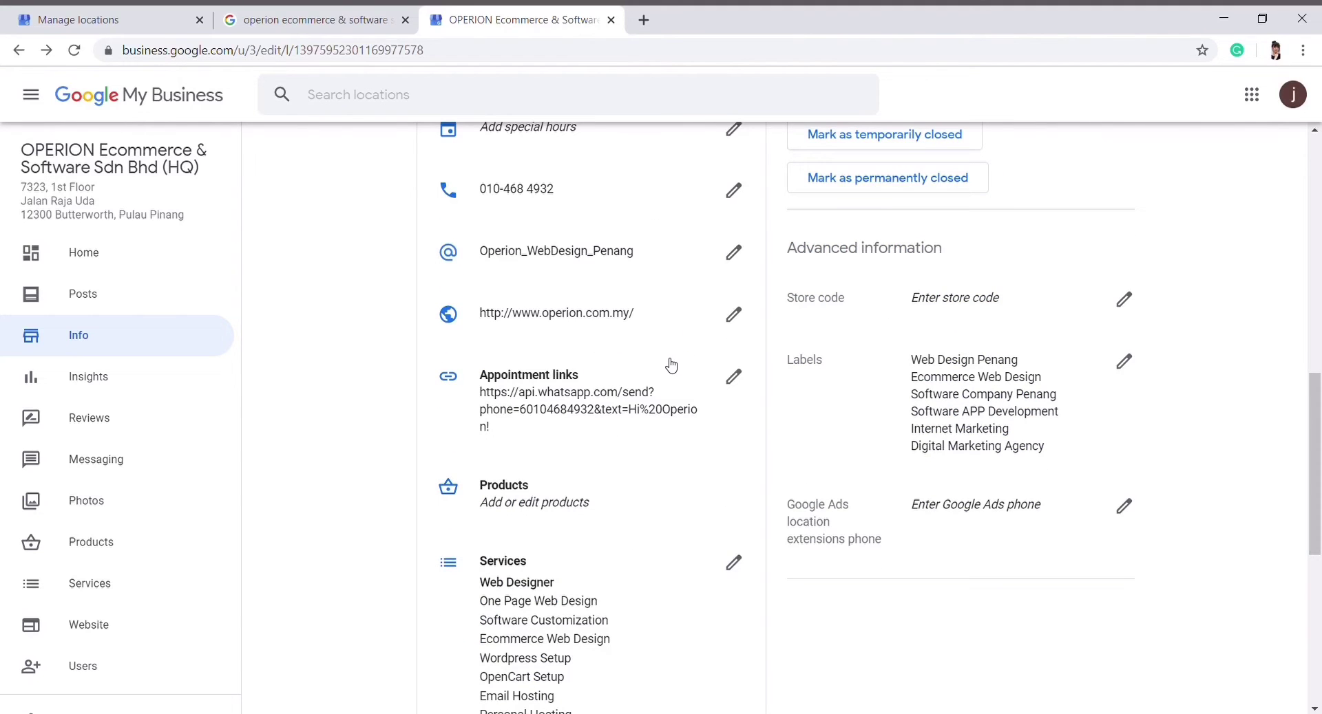
scroll(667, 366, down, 5)
scroll(671, 365, down, 1)
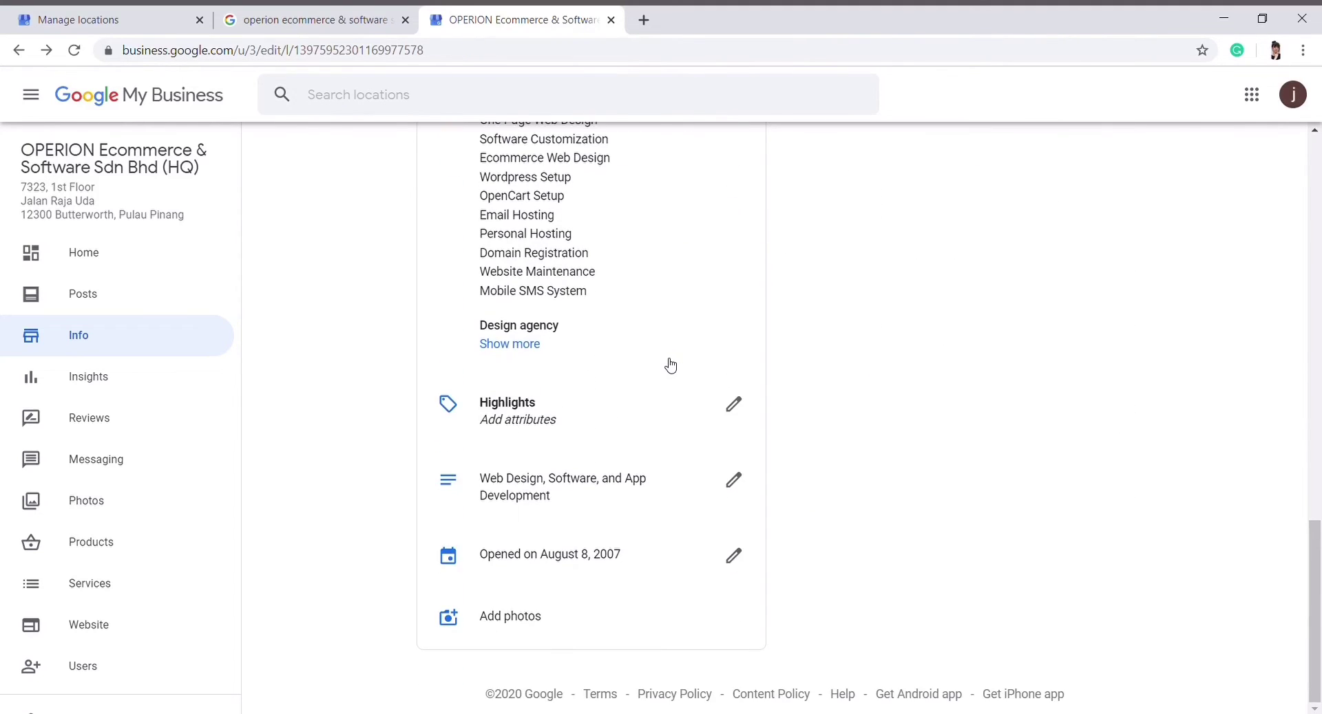
scroll(648, 562, up, 15)
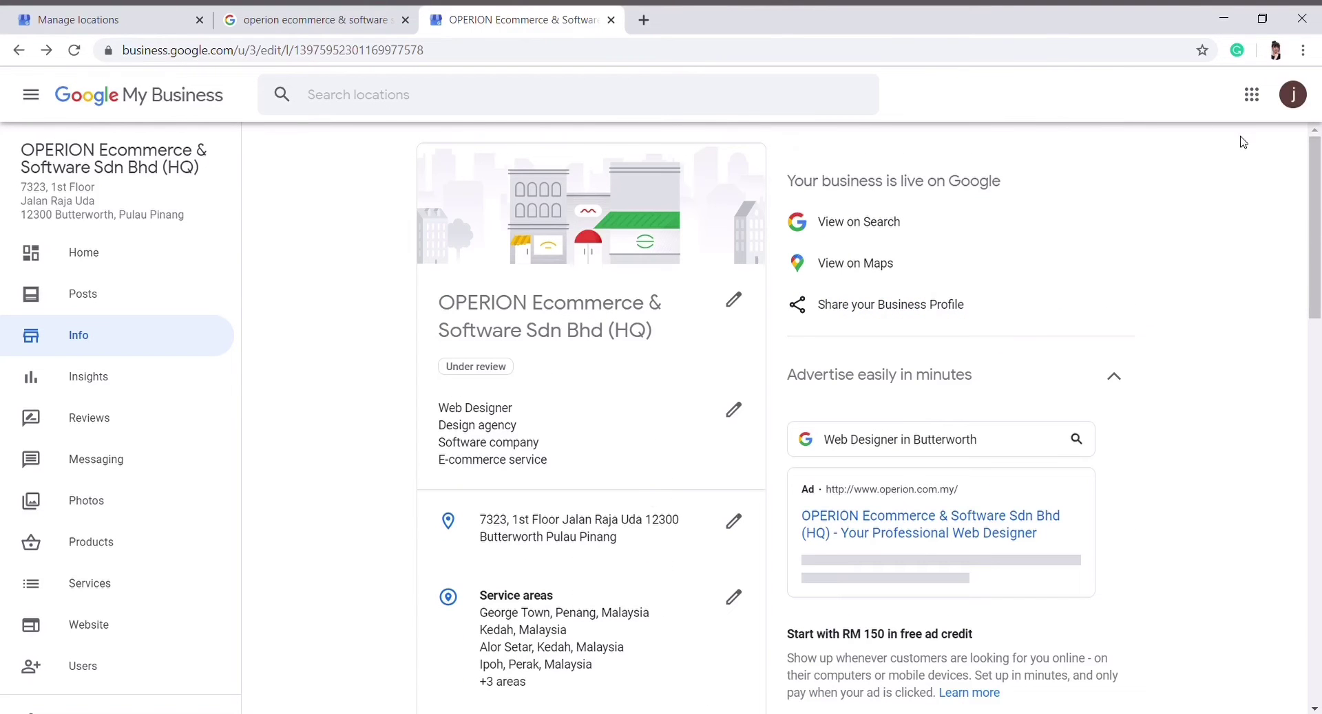
scroll(688, 275, down, 9)
Open Insights and review top search queries and the 658 total searches breakdown.
click(133, 379)
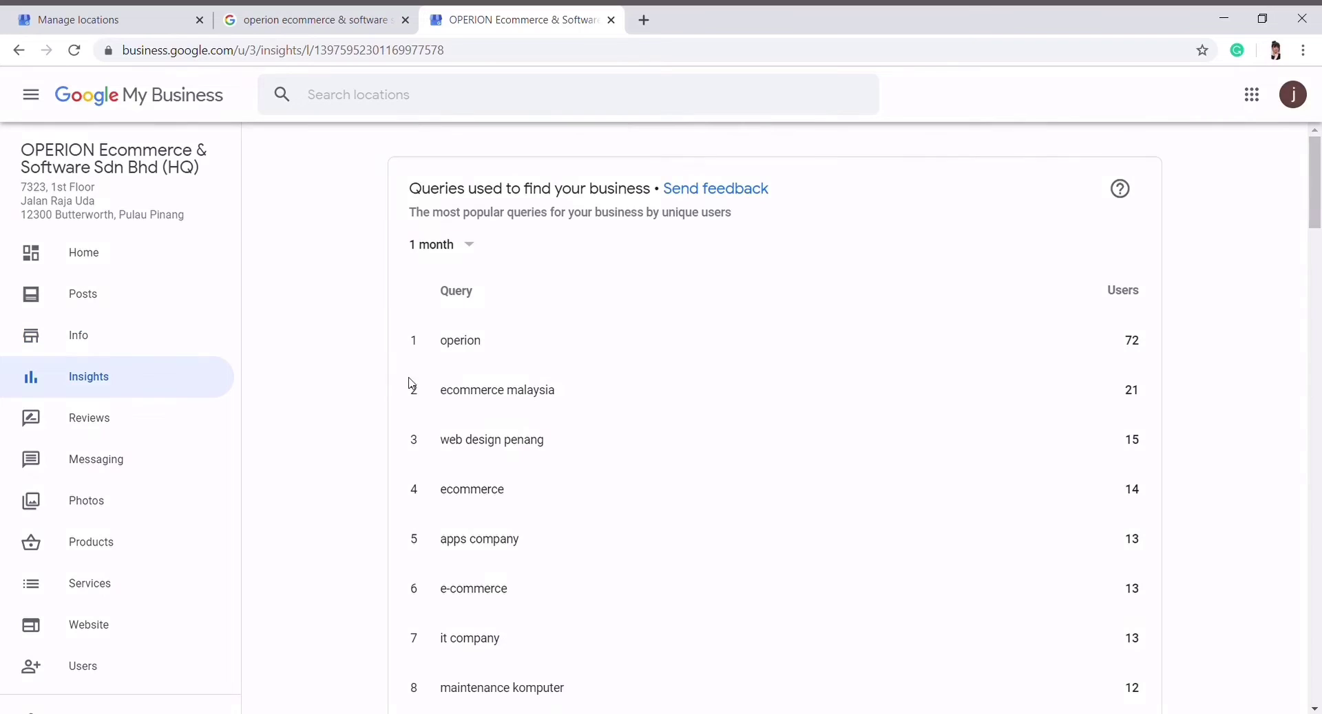
scroll(556, 376, down, 3)
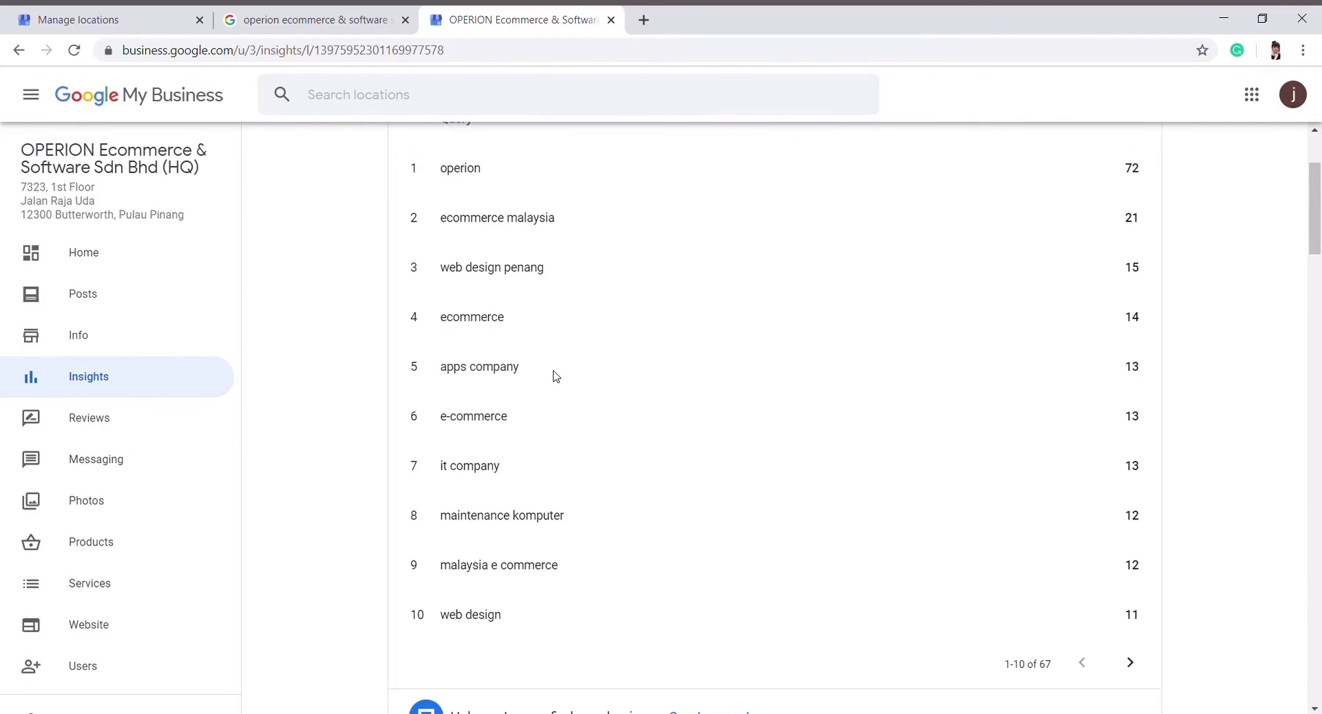
scroll(556, 376, down, 9)
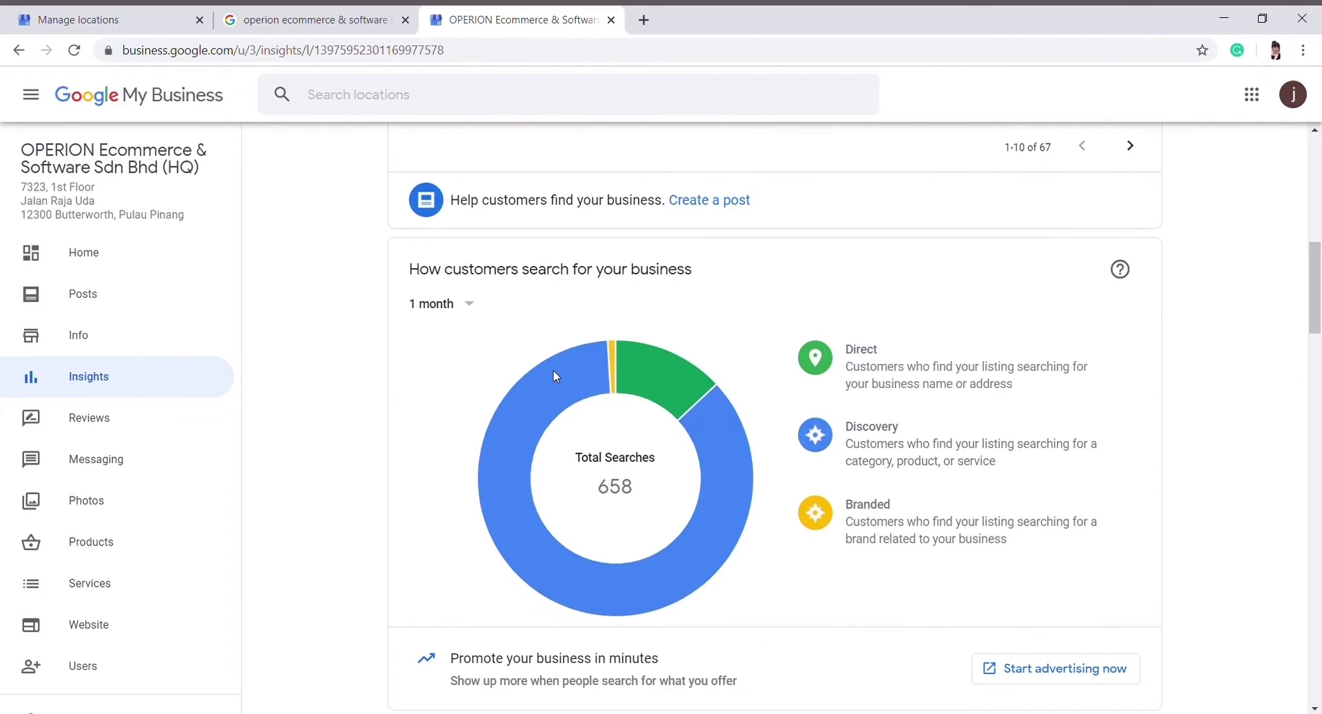
drag(443, 278, 690, 271)
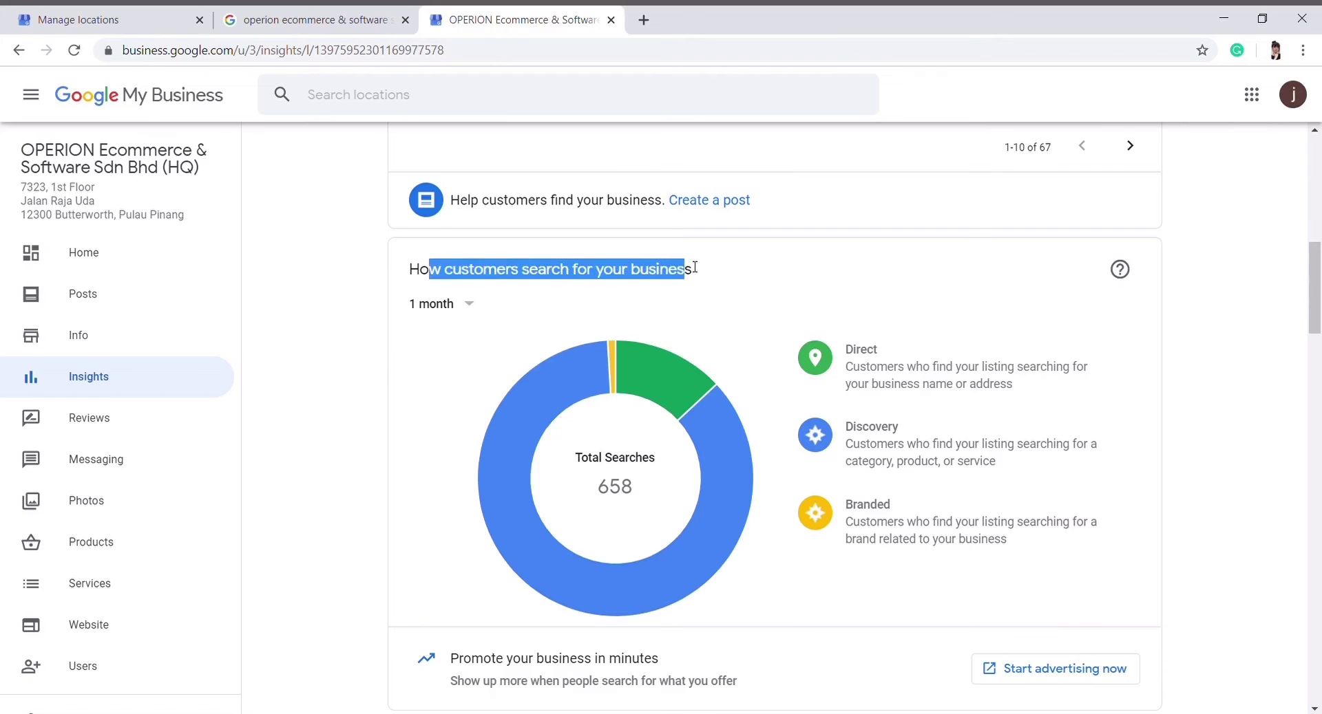
scroll(488, 379, down, 7)
drag(436, 328, 731, 348)
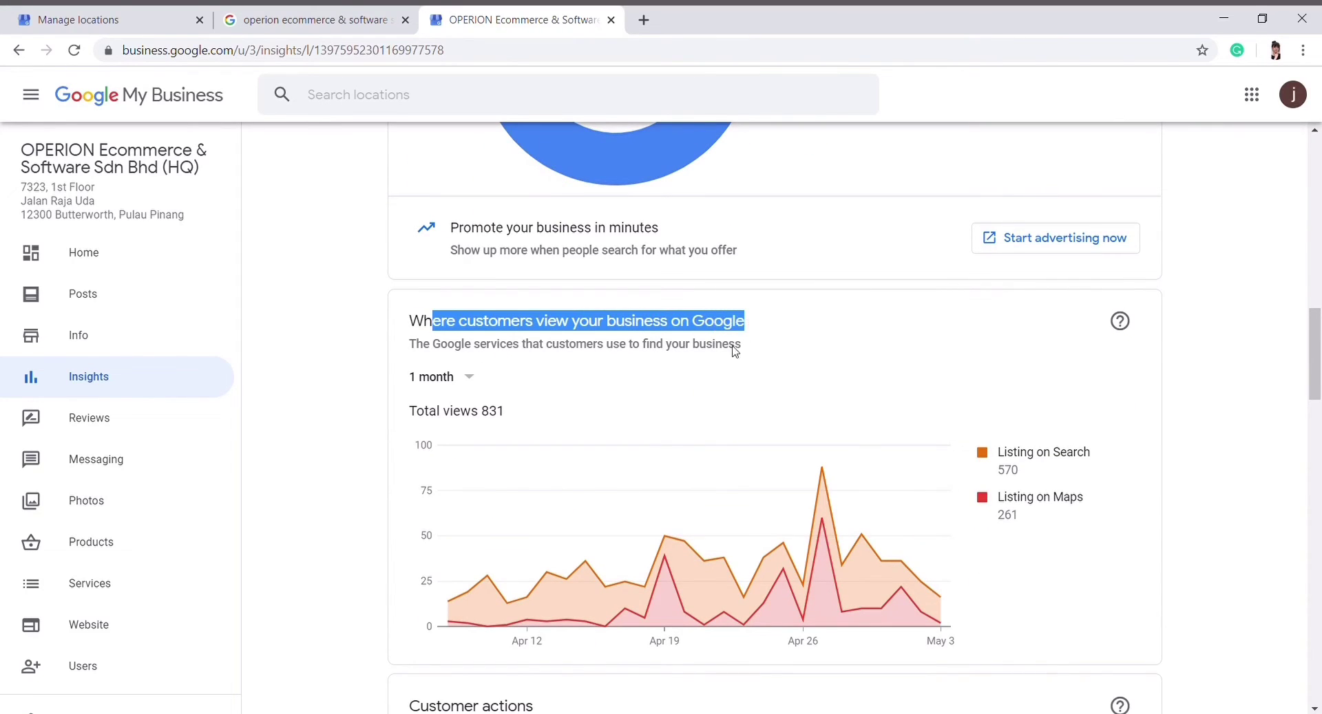
Look over the views, customer actions and photo views charts.
scroll(732, 378, down, 7)
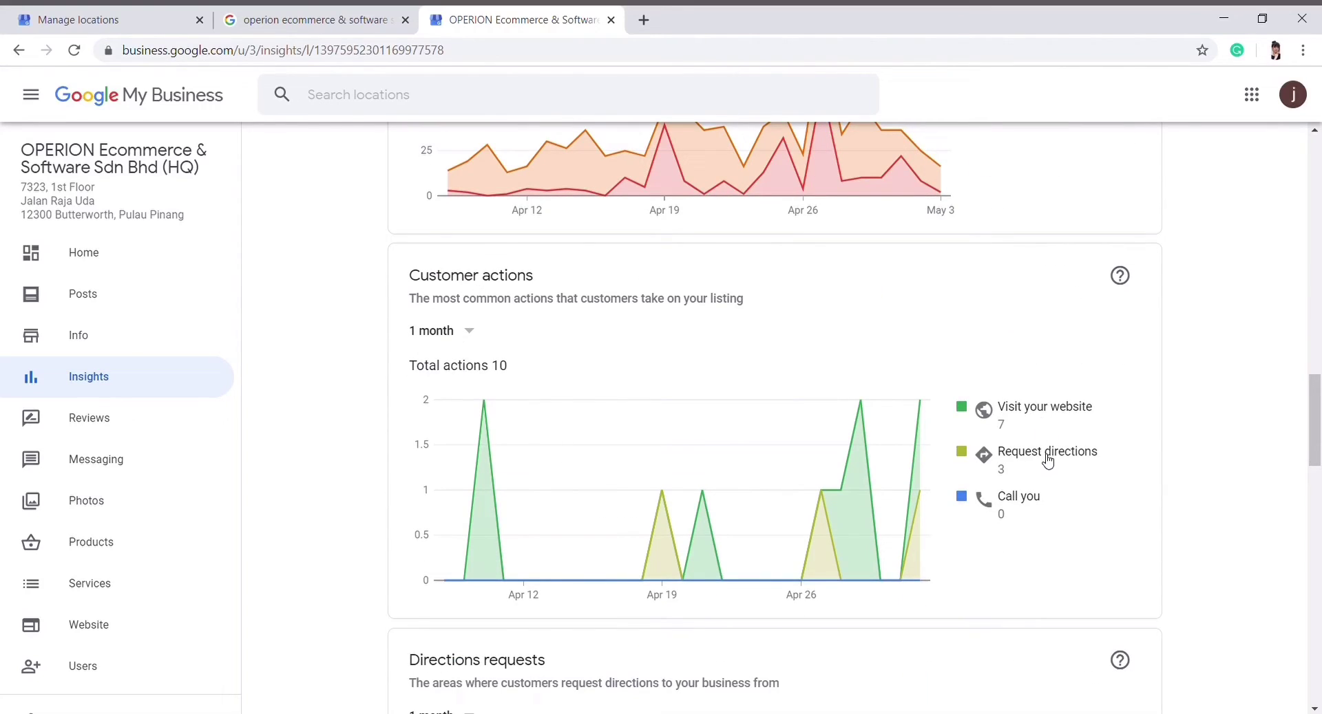
scroll(1051, 509, down, 4)
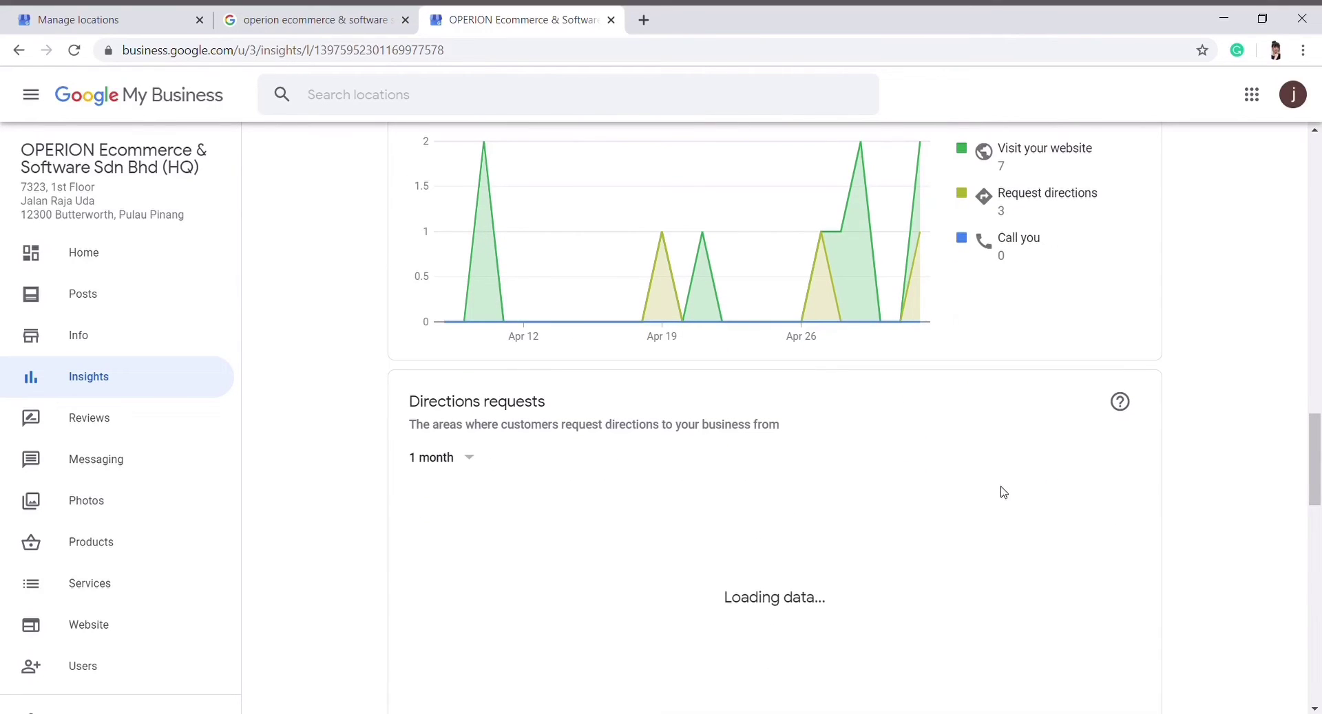
scroll(823, 469, down, 20)
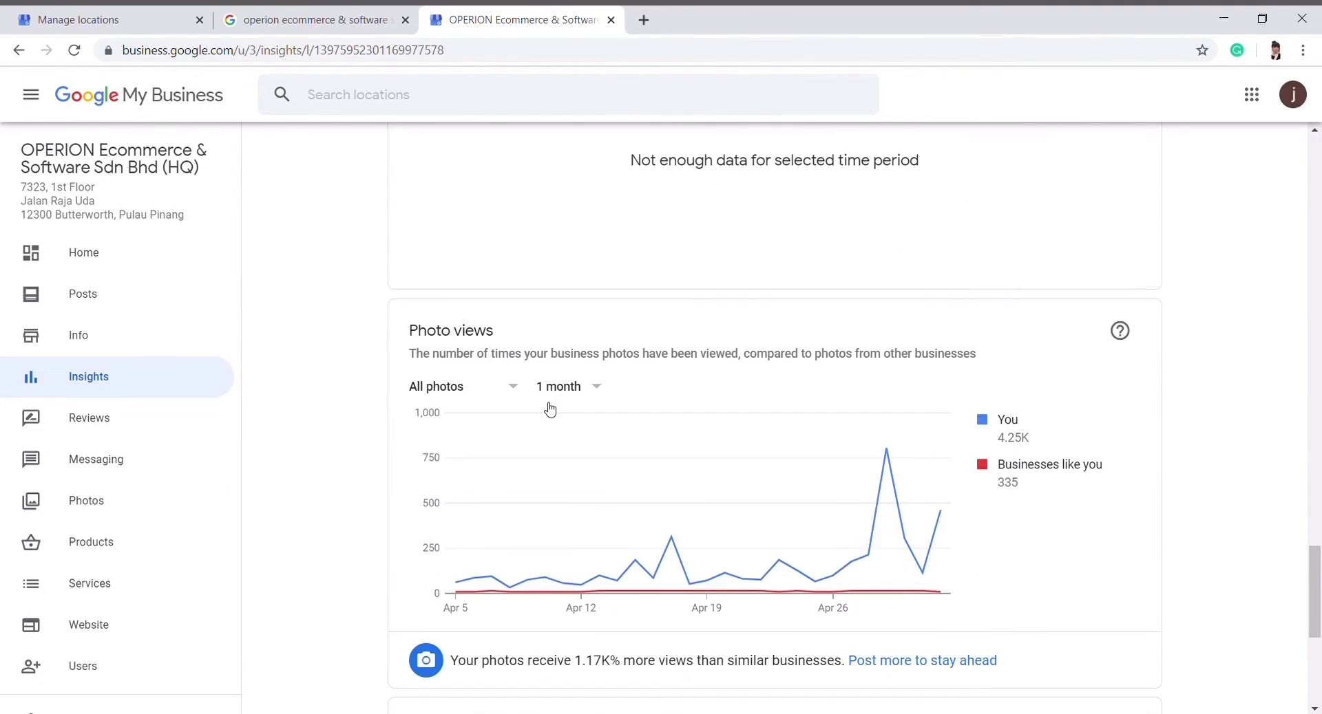
scroll(530, 390, up, 4)
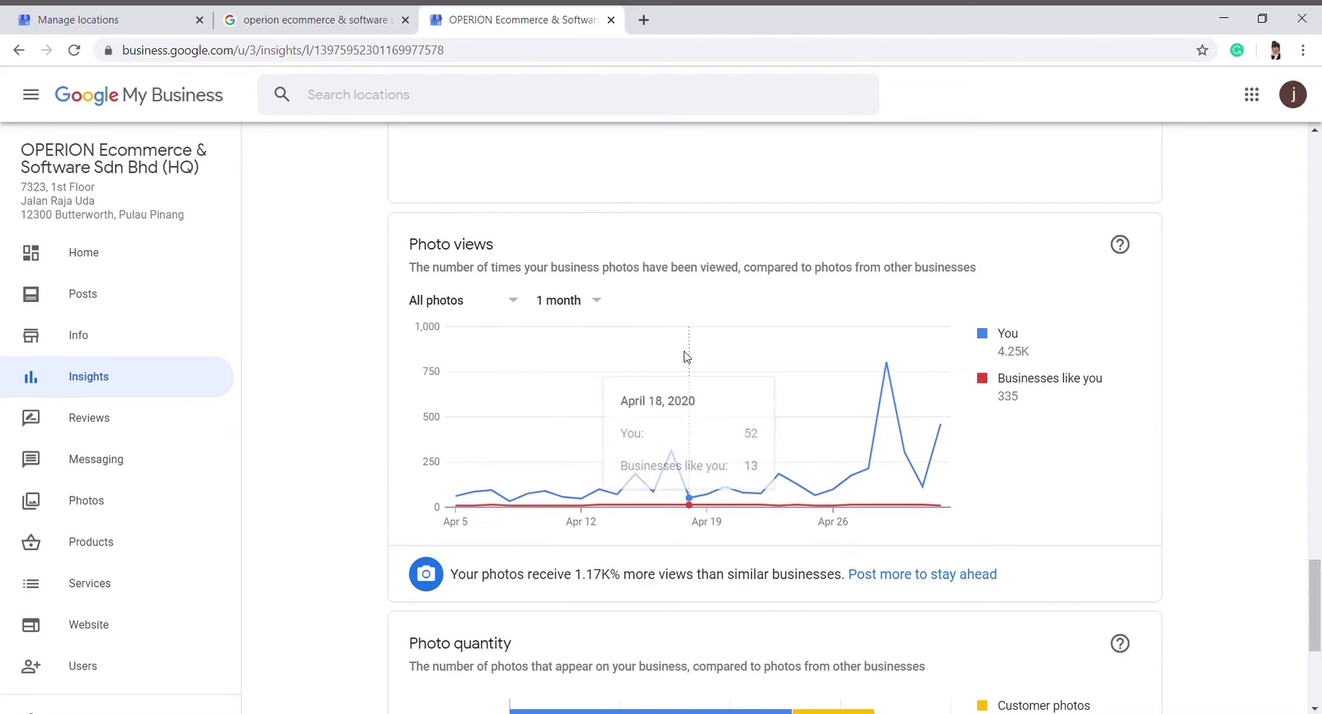
mouse_move(653, 362)
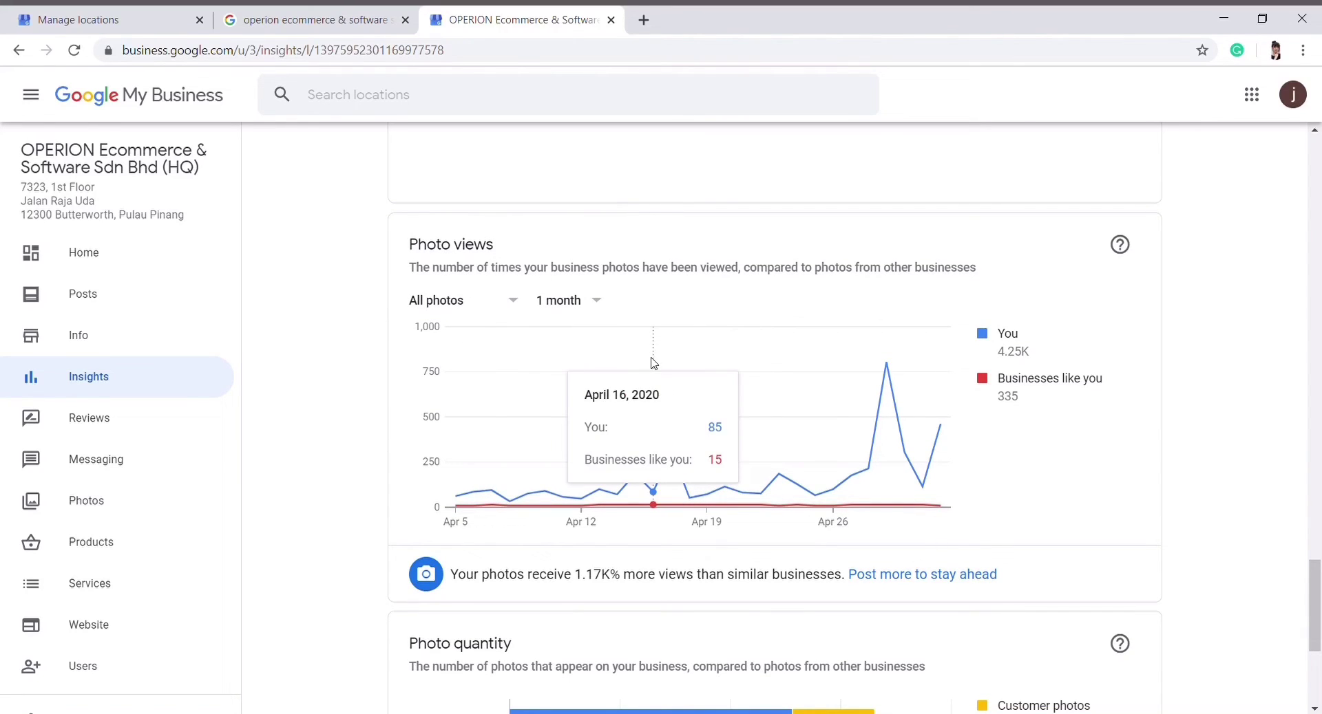
scroll(654, 363, up, 15)
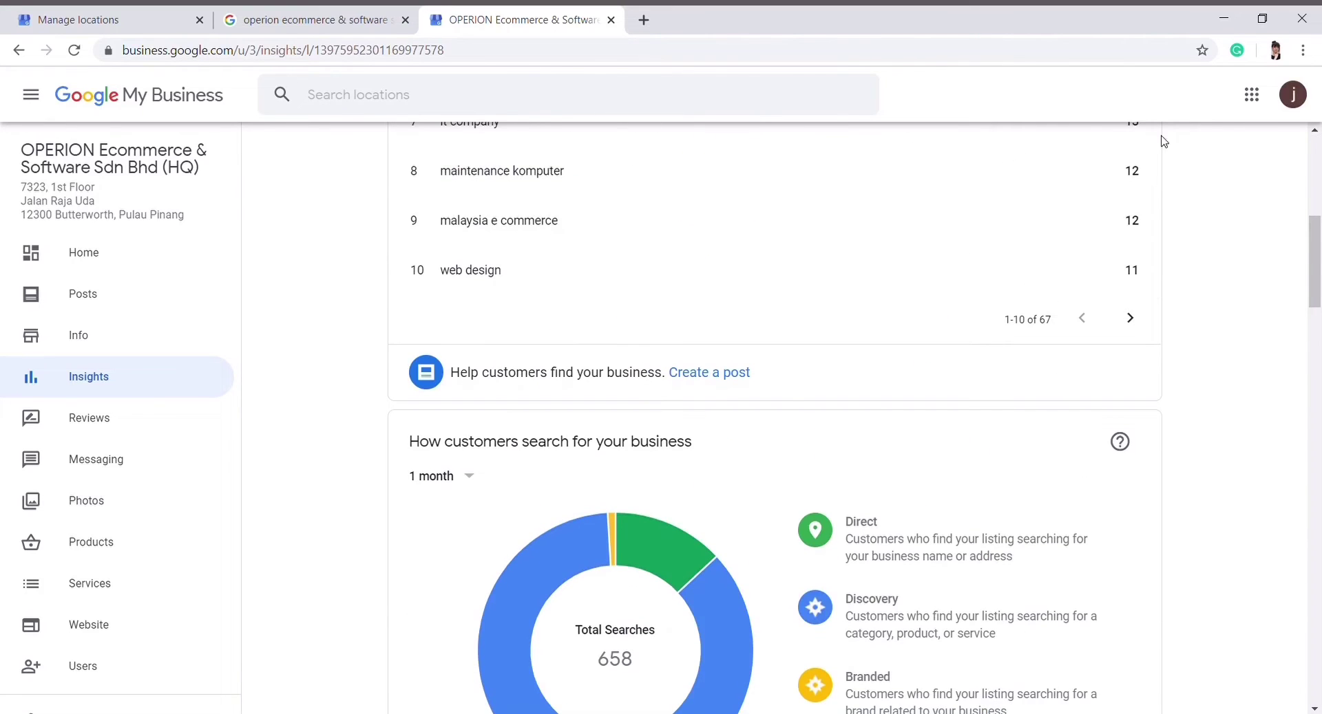
scroll(843, 387, down, 5)
scroll(840, 386, up, 5)
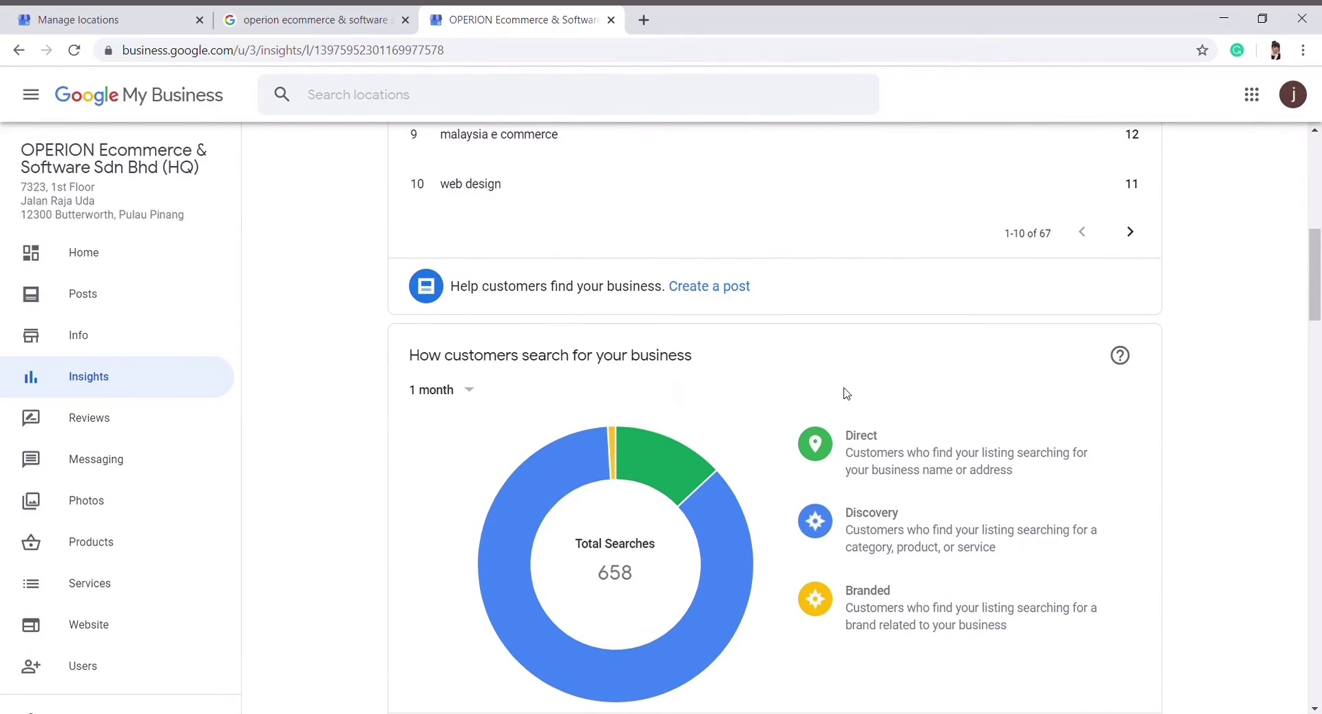
scroll(845, 393, up, 5)
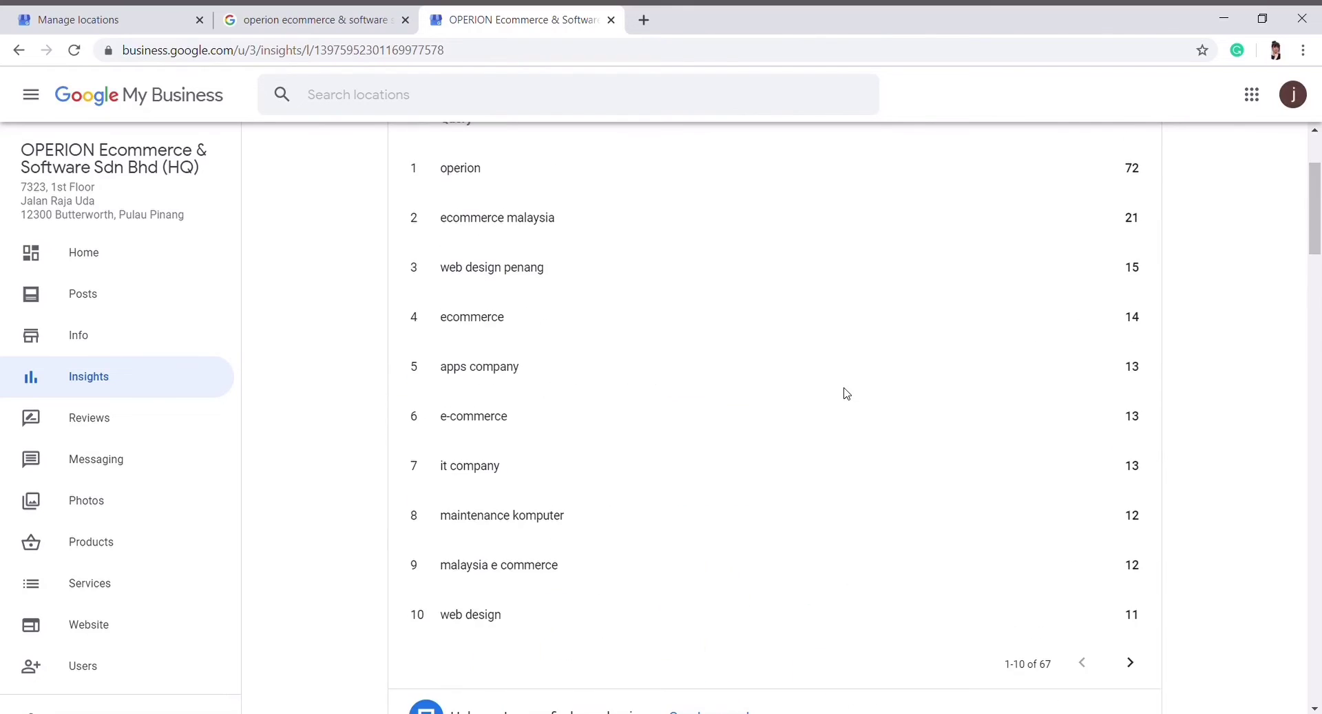
scroll(846, 394, down, 5)
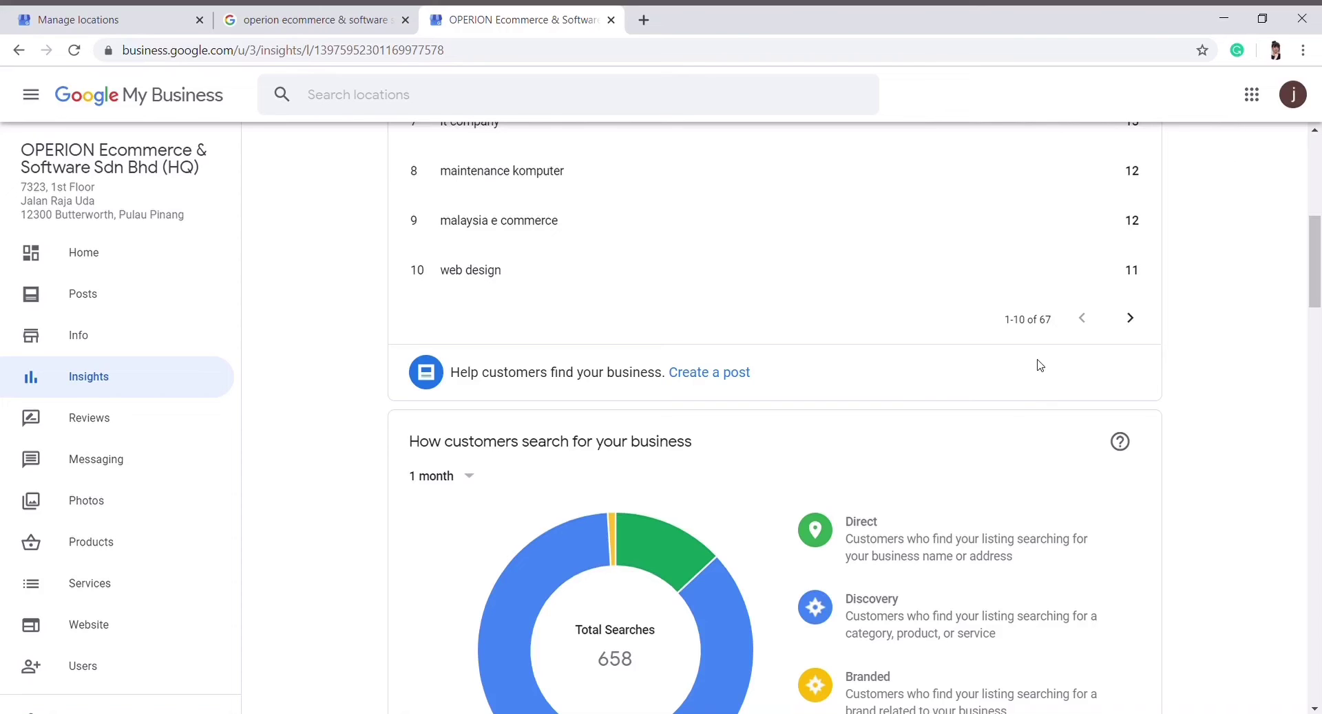
Scroll through the OPERION (HQ) customer ratings, reviews and owner replies.
click(114, 424)
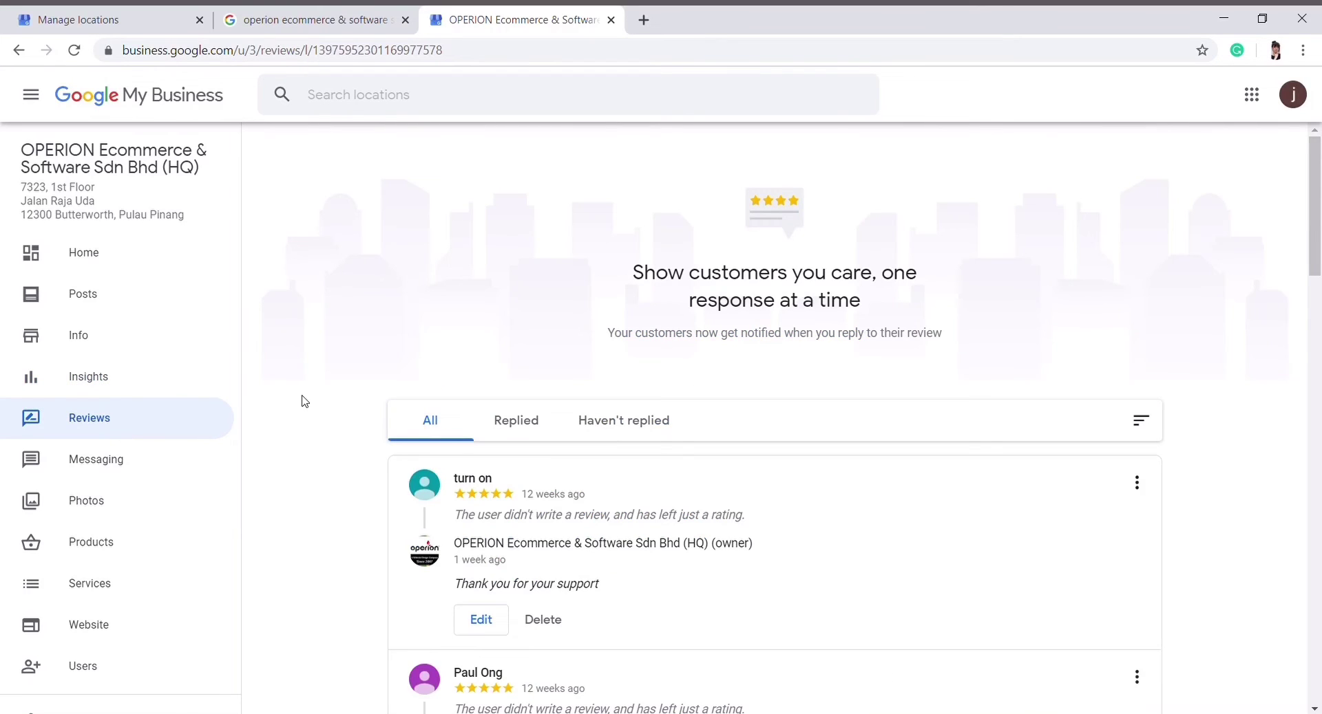
scroll(434, 436, down, 5)
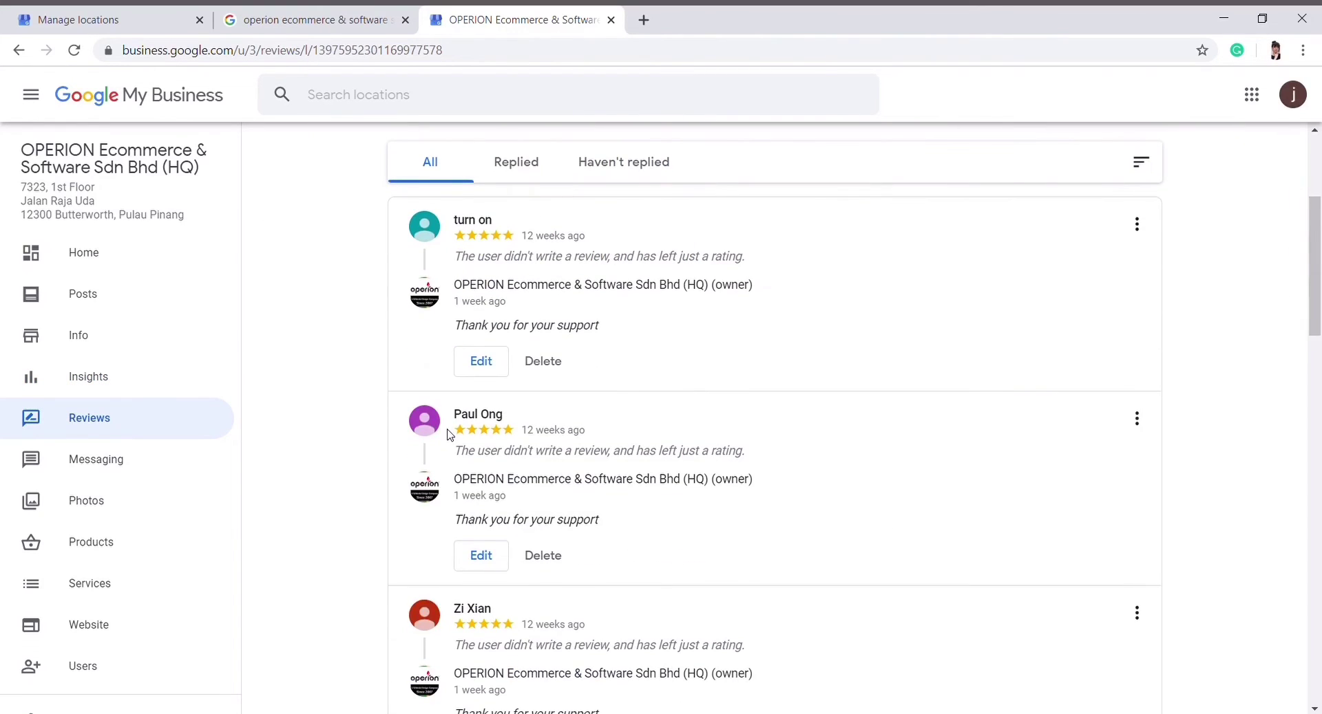
scroll(449, 435, down, 6)
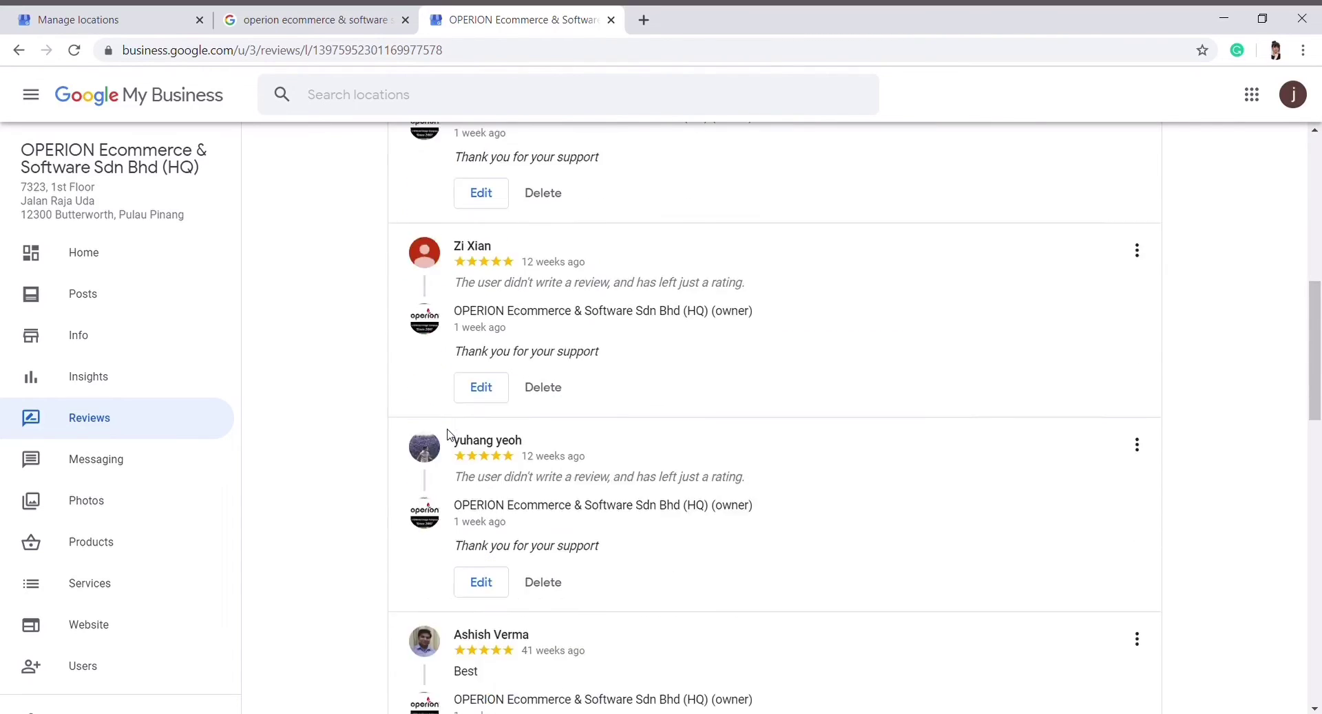
scroll(448, 435, down, 8)
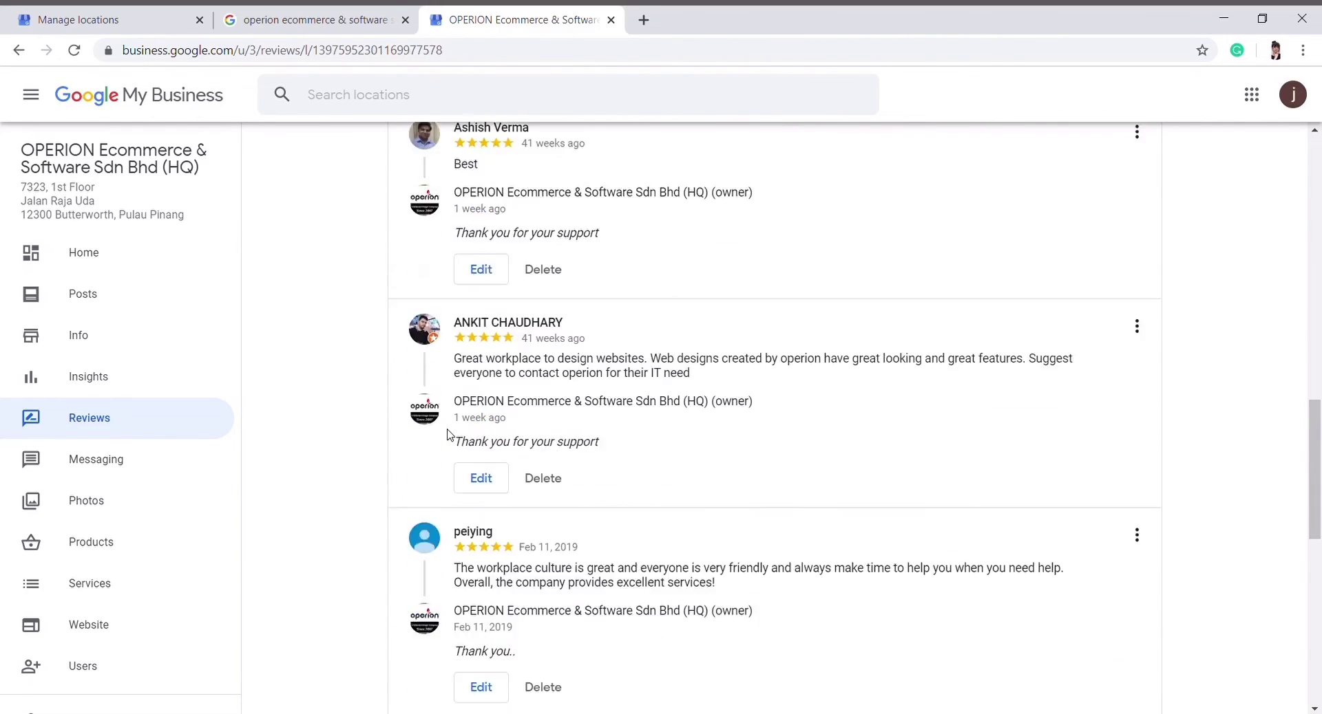
scroll(449, 435, down, 1)
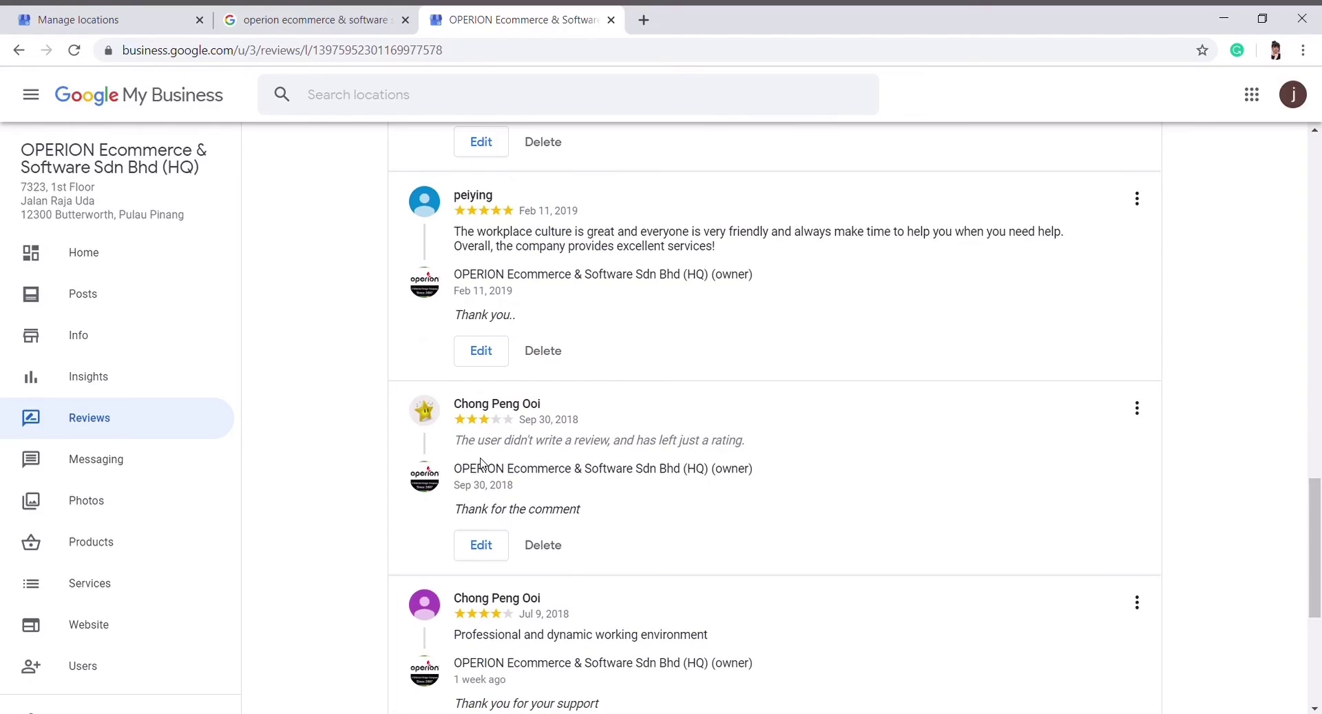
scroll(482, 463, up, 9)
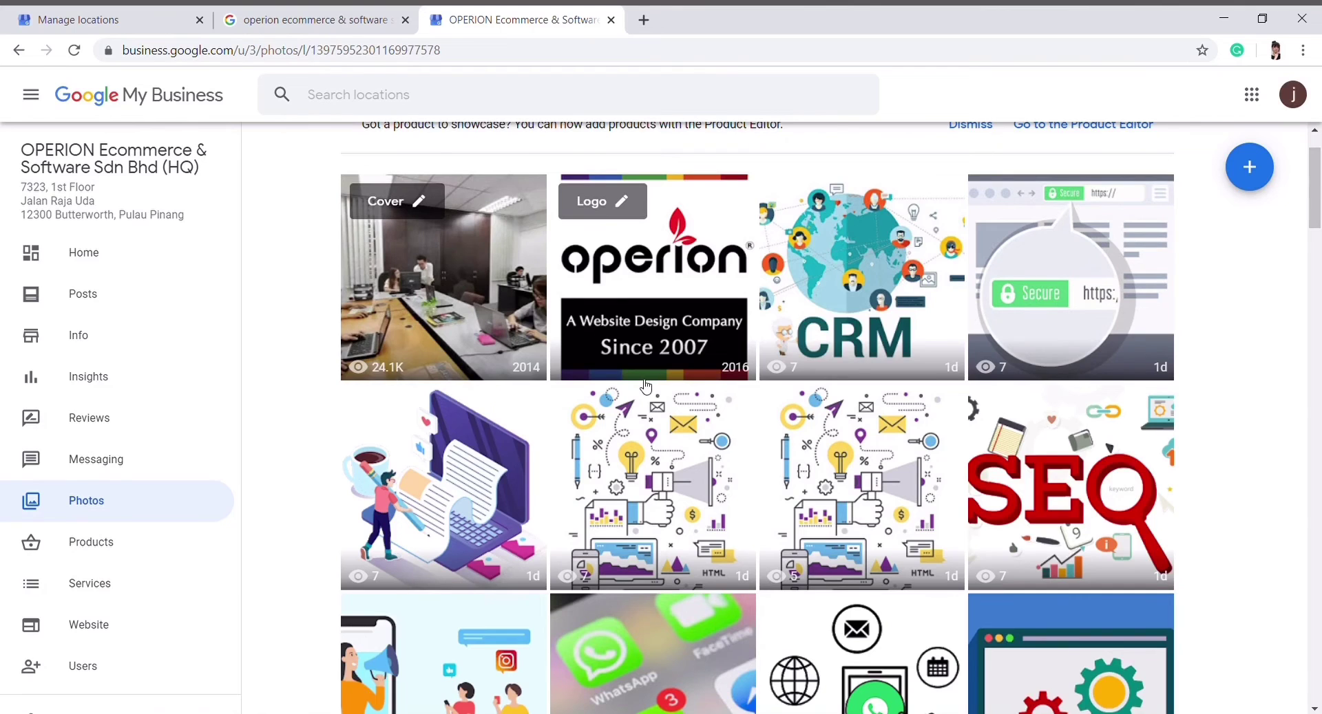
Upload the Web Design image to the Photos gallery and preview it full screen.
scroll(640, 385, down, 6)
scroll(641, 385, down, 10)
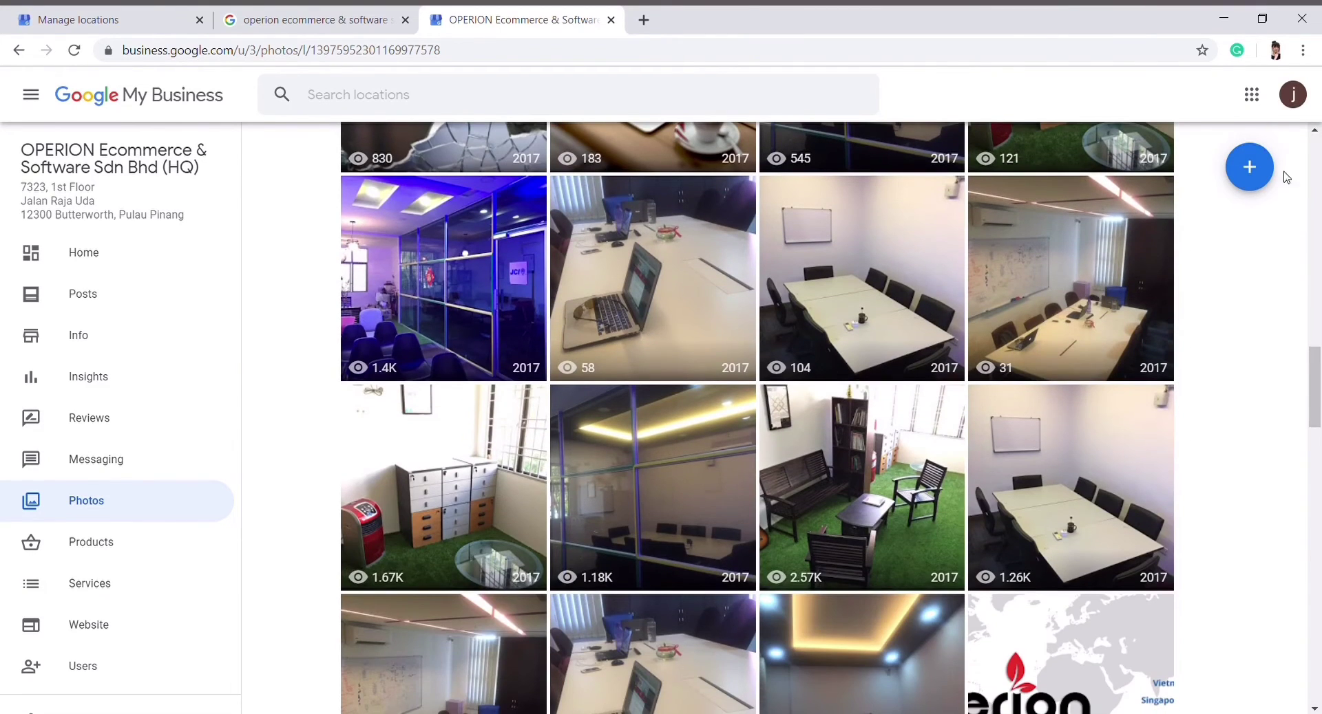
click(1264, 177)
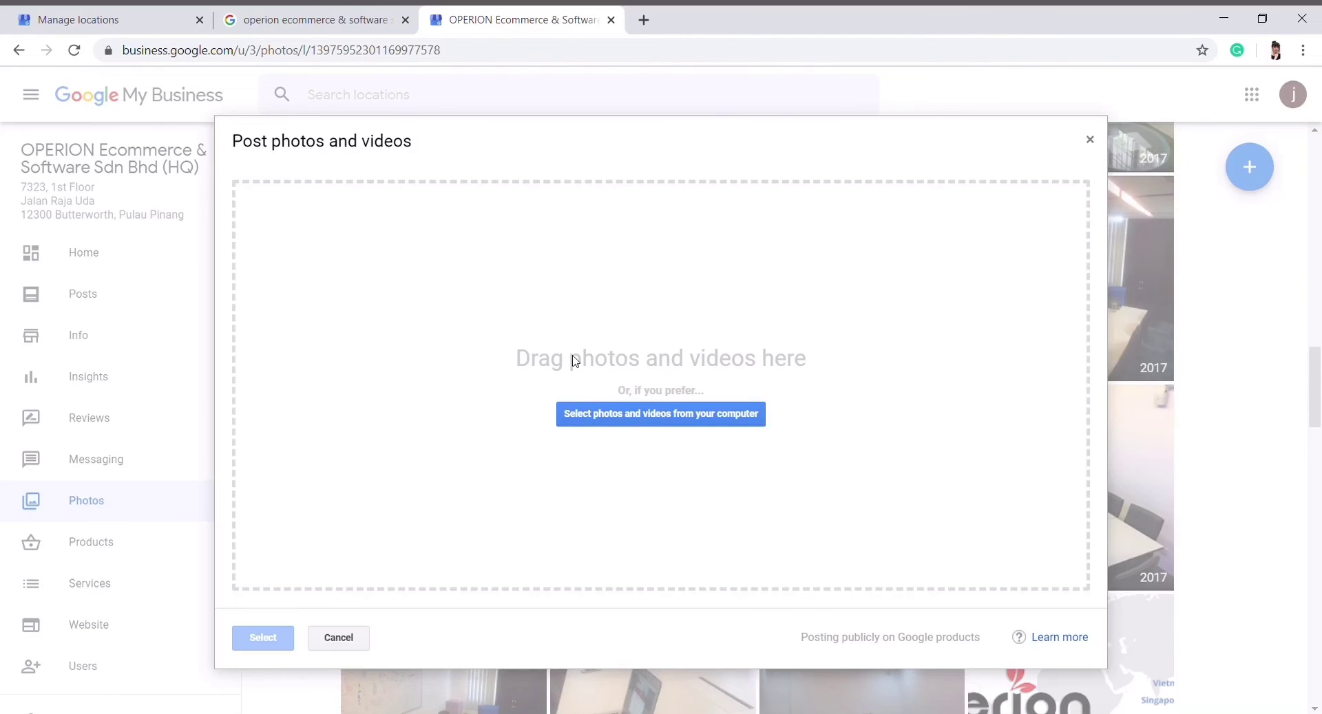
click(580, 416)
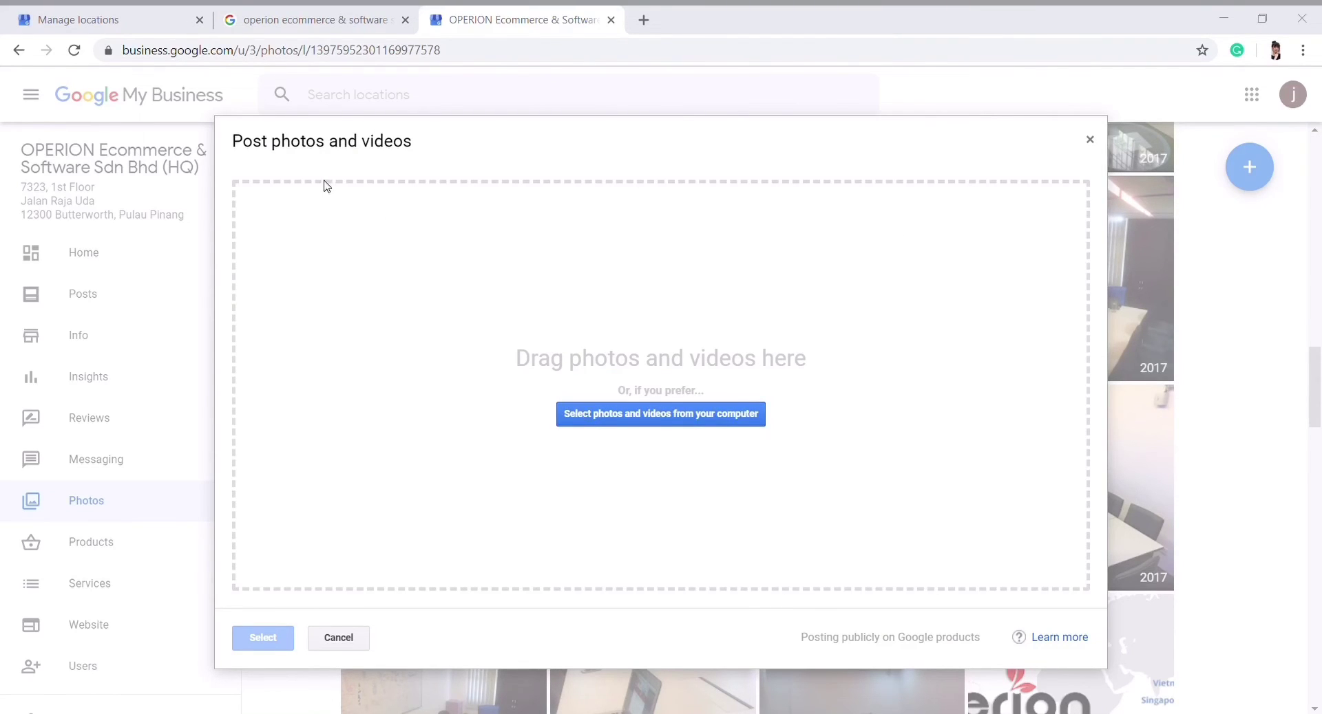
key(Return)
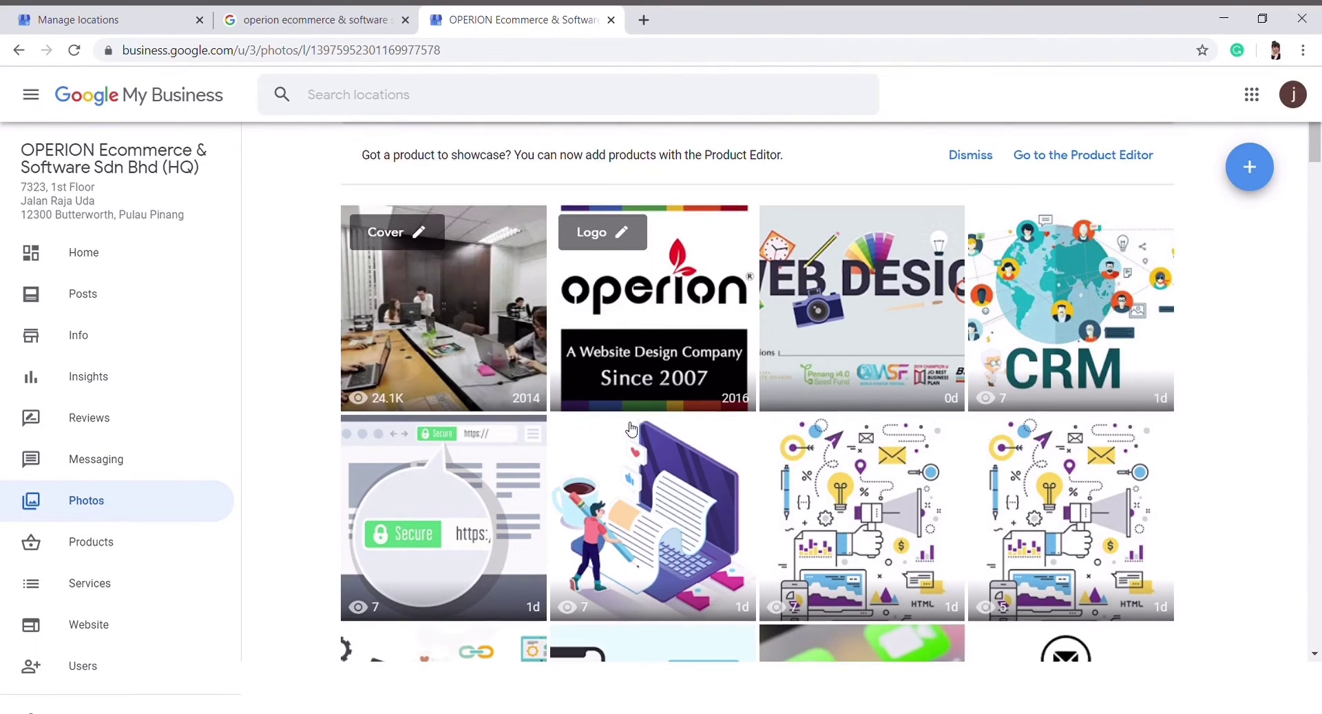
click(901, 299)
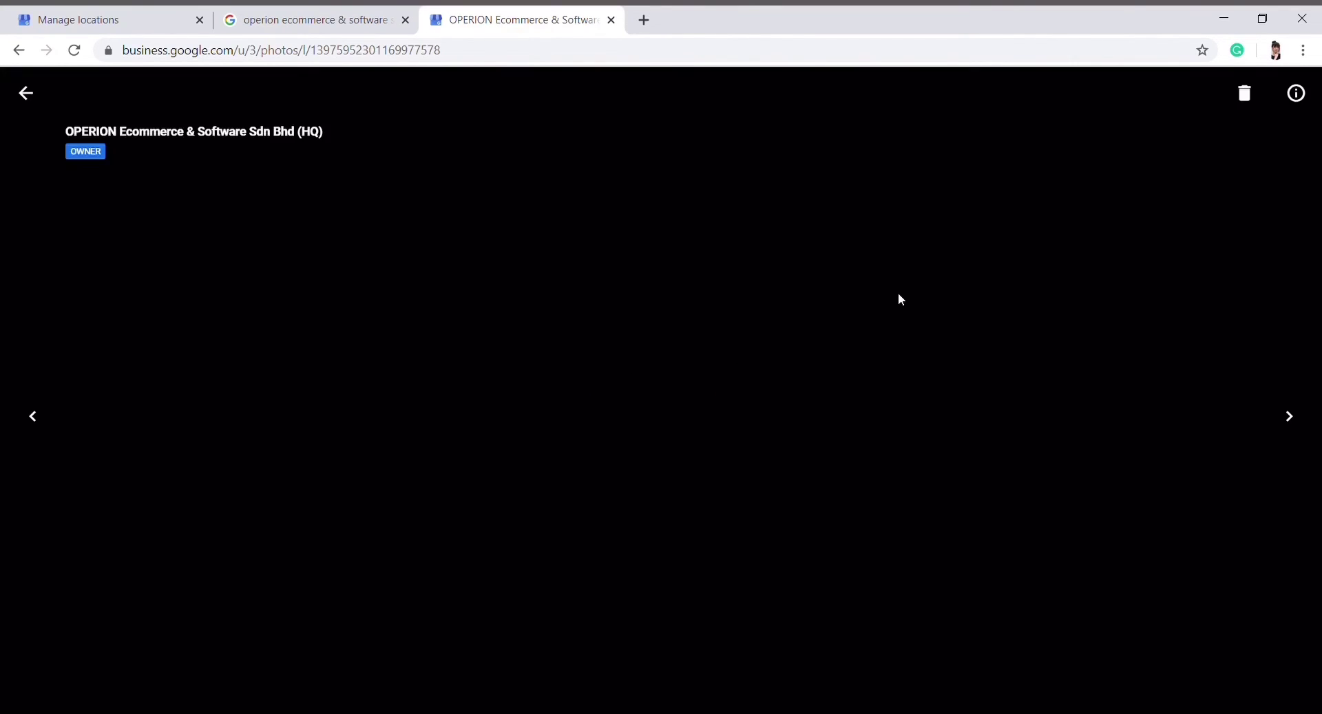
click(27, 94)
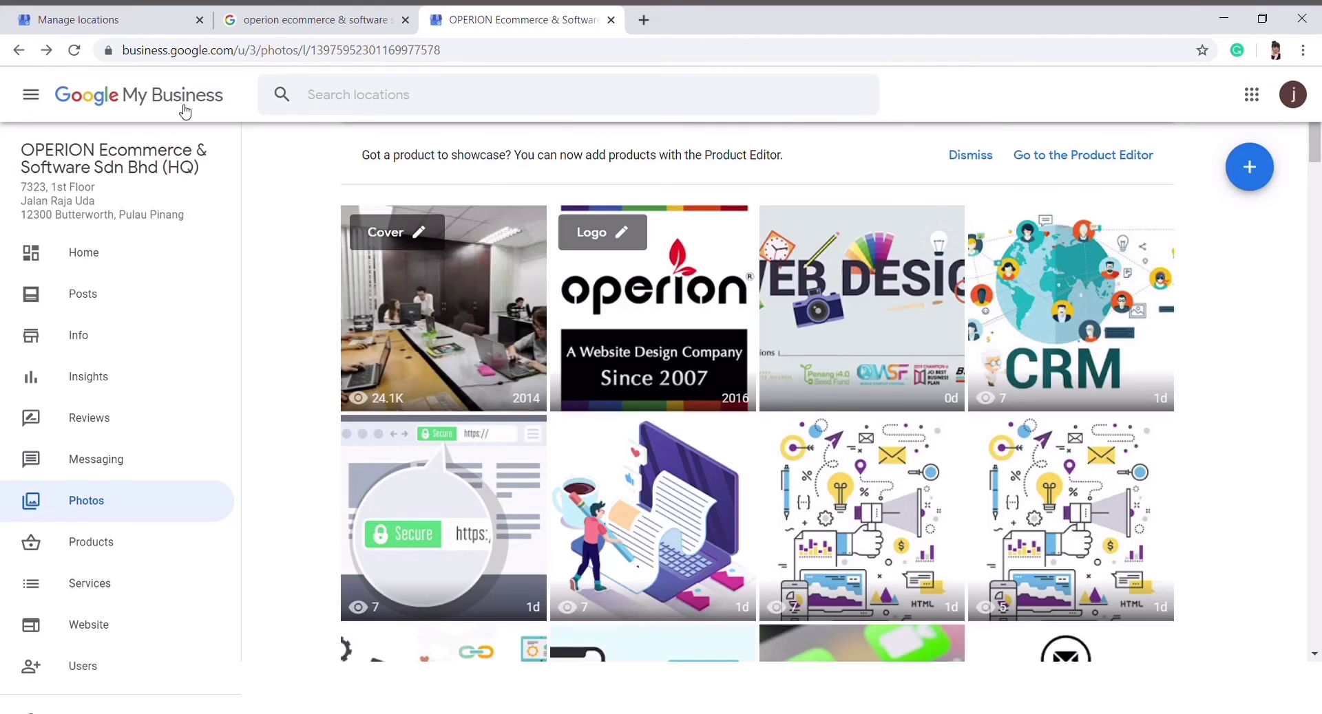
scroll(806, 368, down, 4)
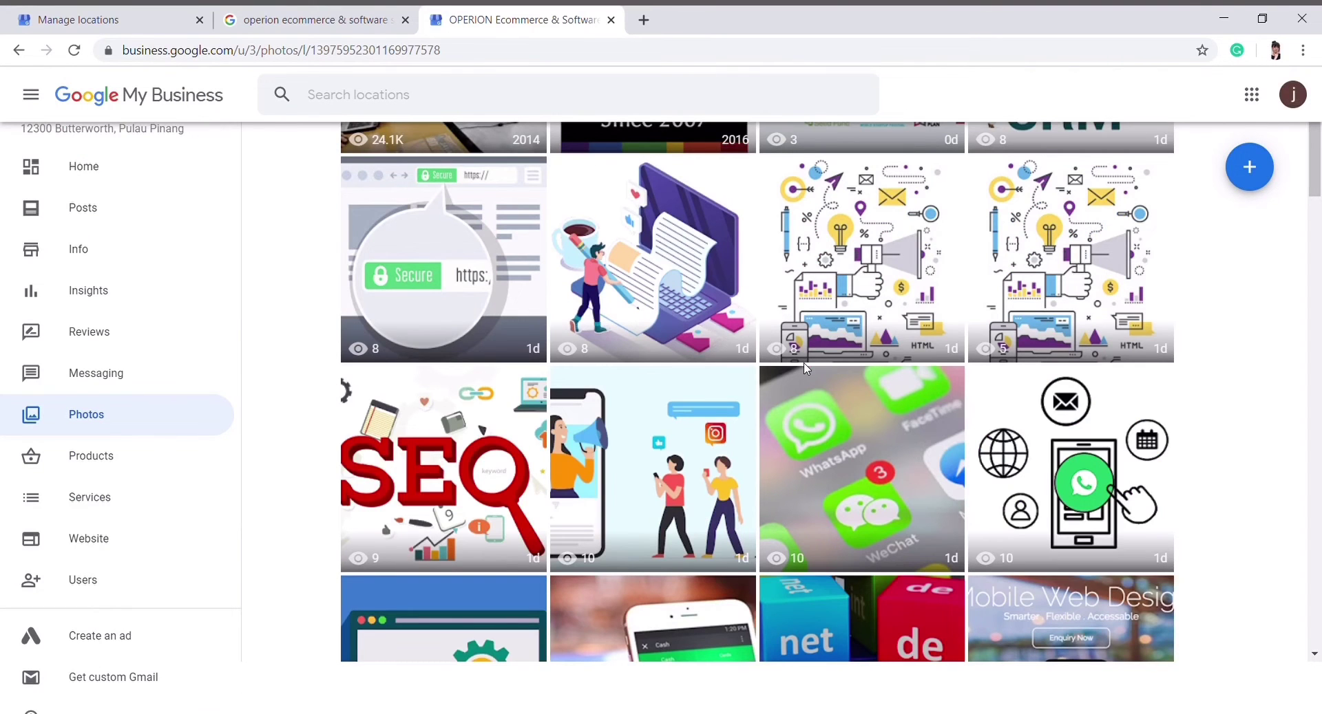
Open Products and look through the Web Design and Other Services categories.
click(139, 473)
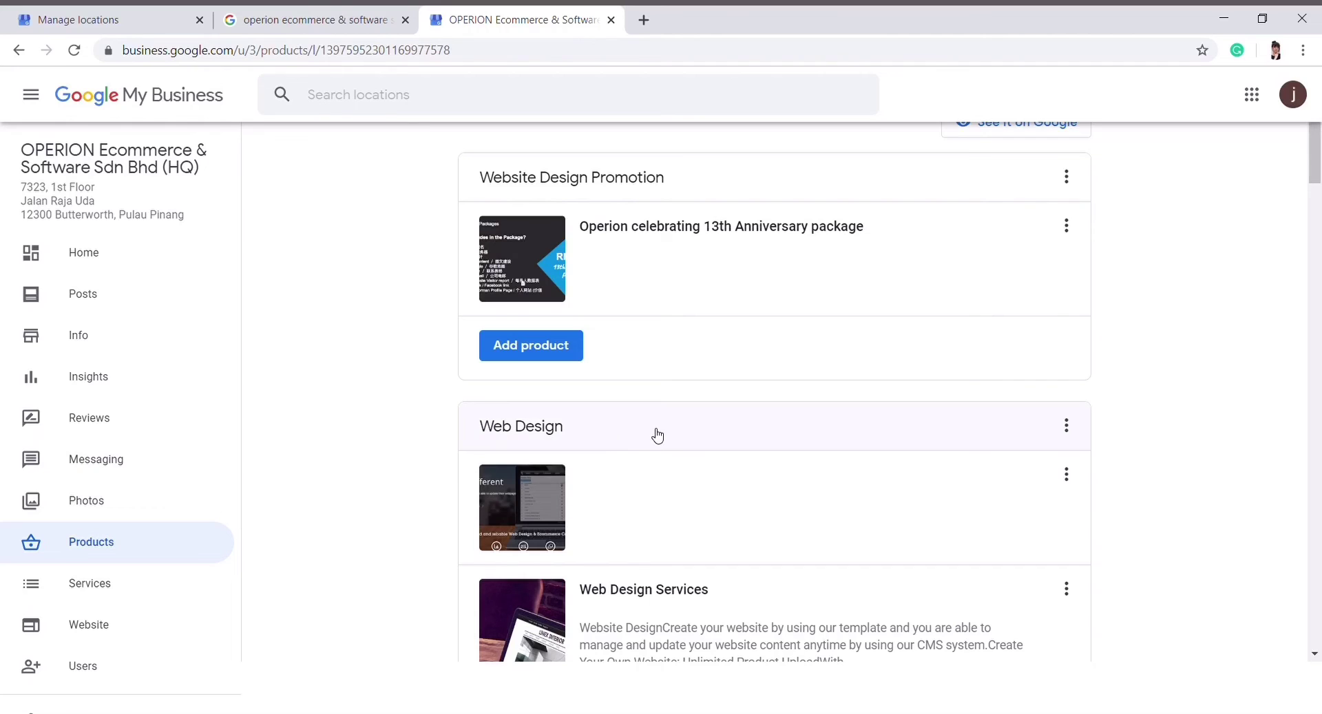
scroll(656, 436, down, 3)
scroll(657, 435, down, 4)
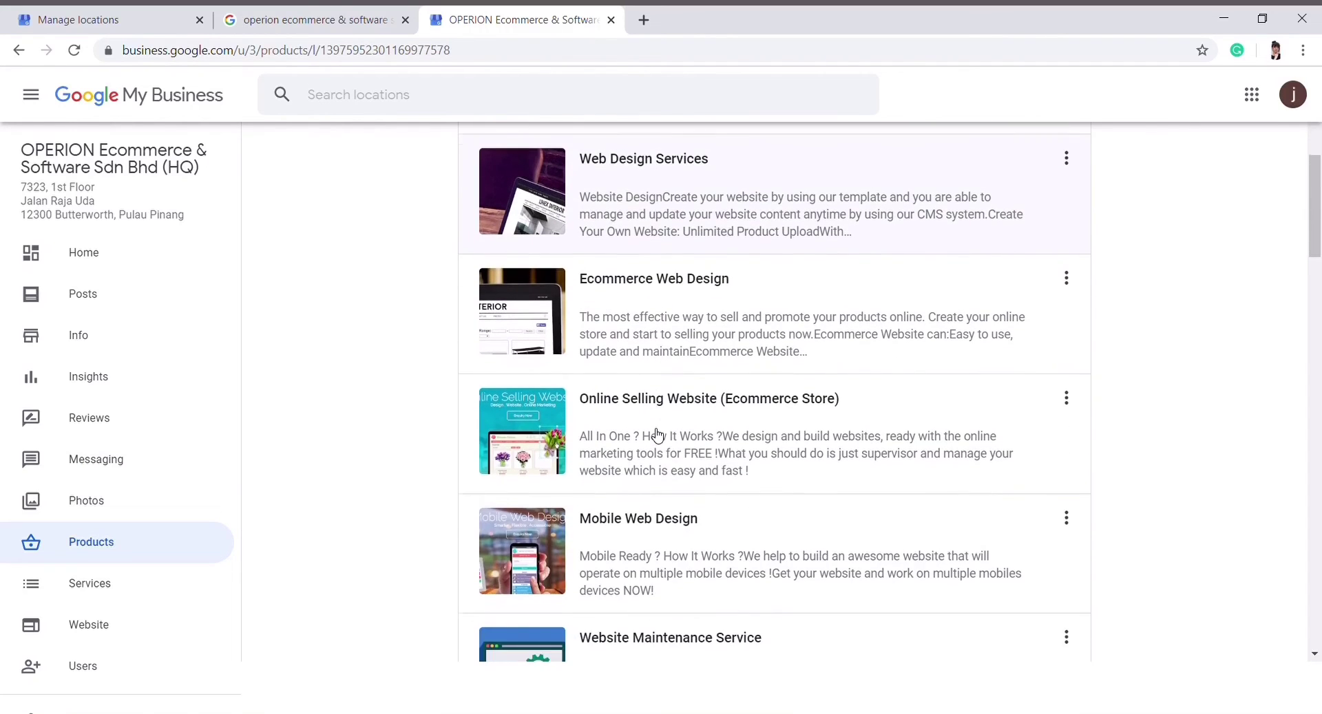
scroll(656, 436, down, 6)
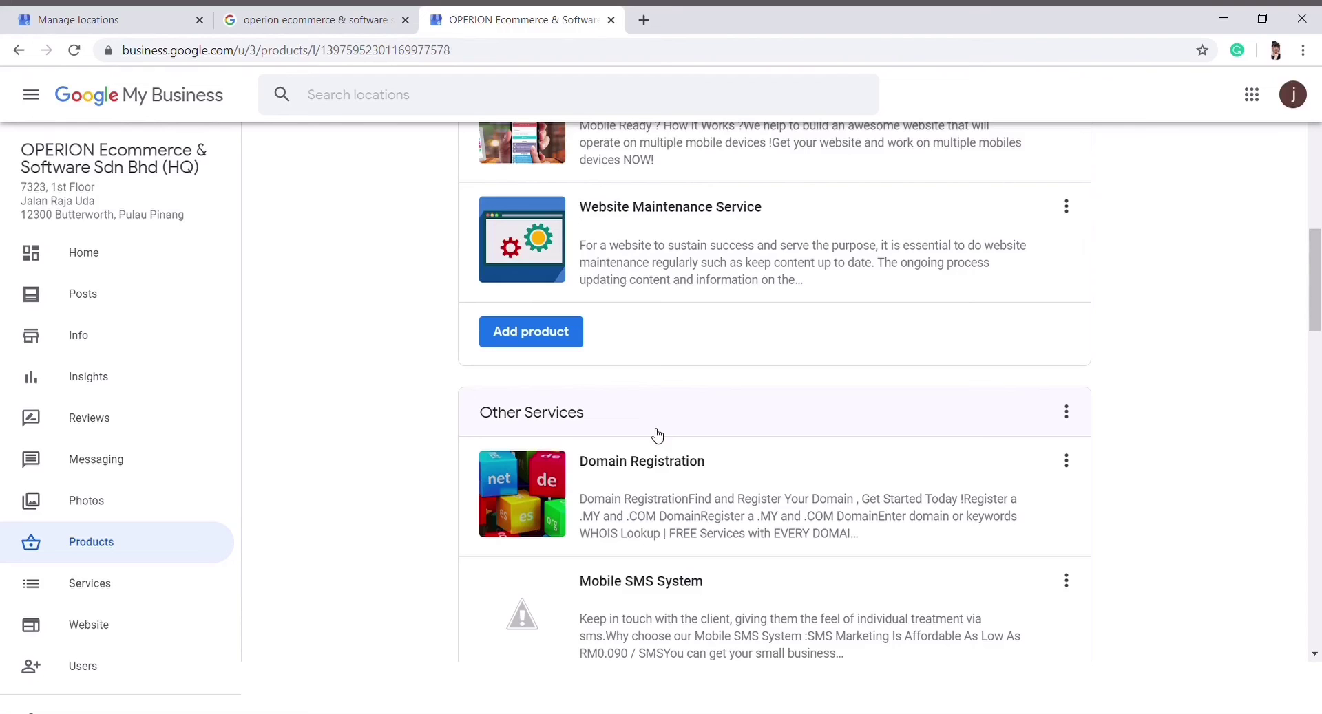
scroll(657, 435, up, 12)
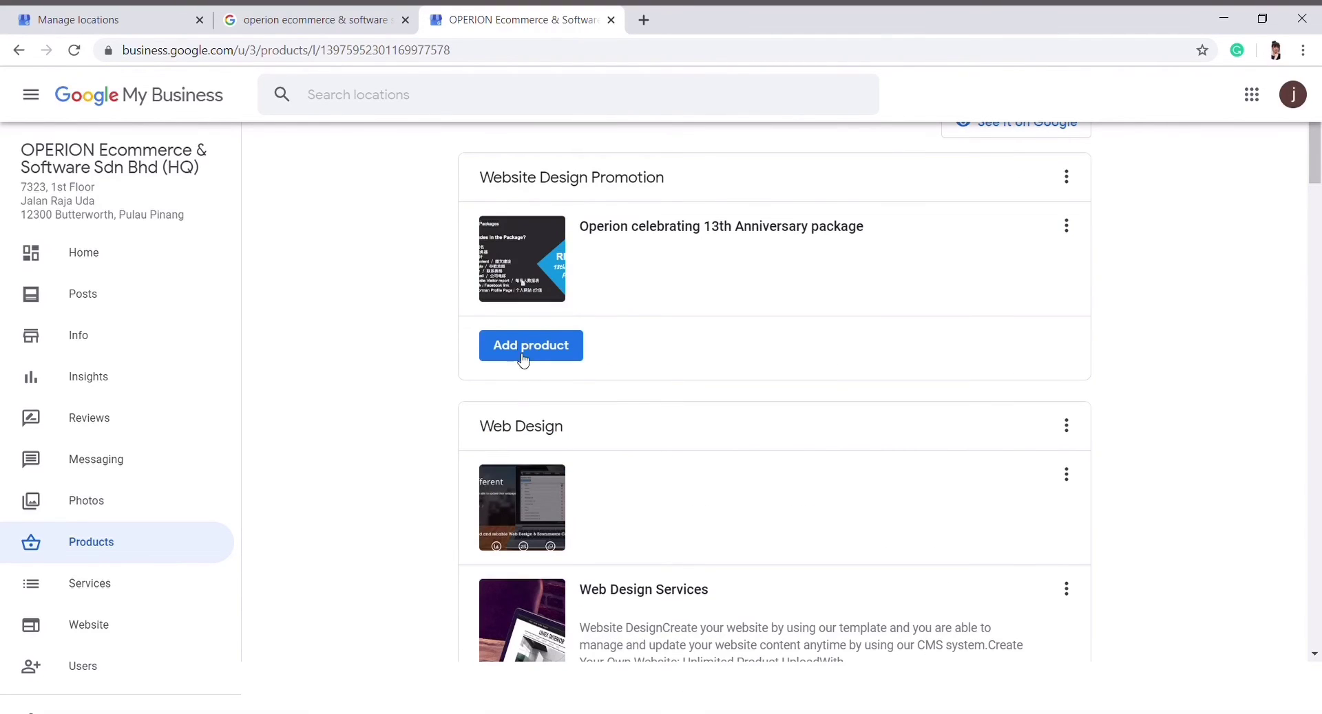
click(587, 432)
scroll(588, 432, down, 10)
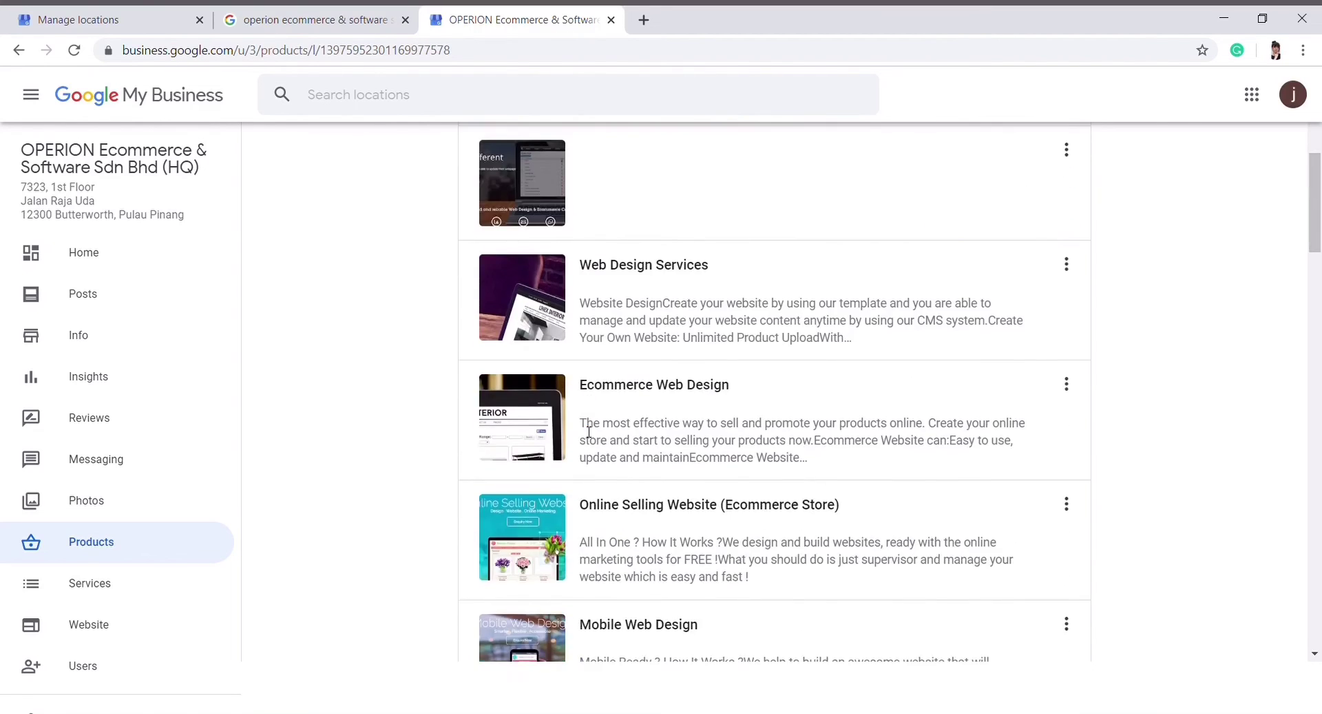
scroll(588, 432, down, 4)
click(643, 180)
scroll(626, 327, up, 2)
scroll(619, 326, up, 9)
scroll(616, 329, down, 4)
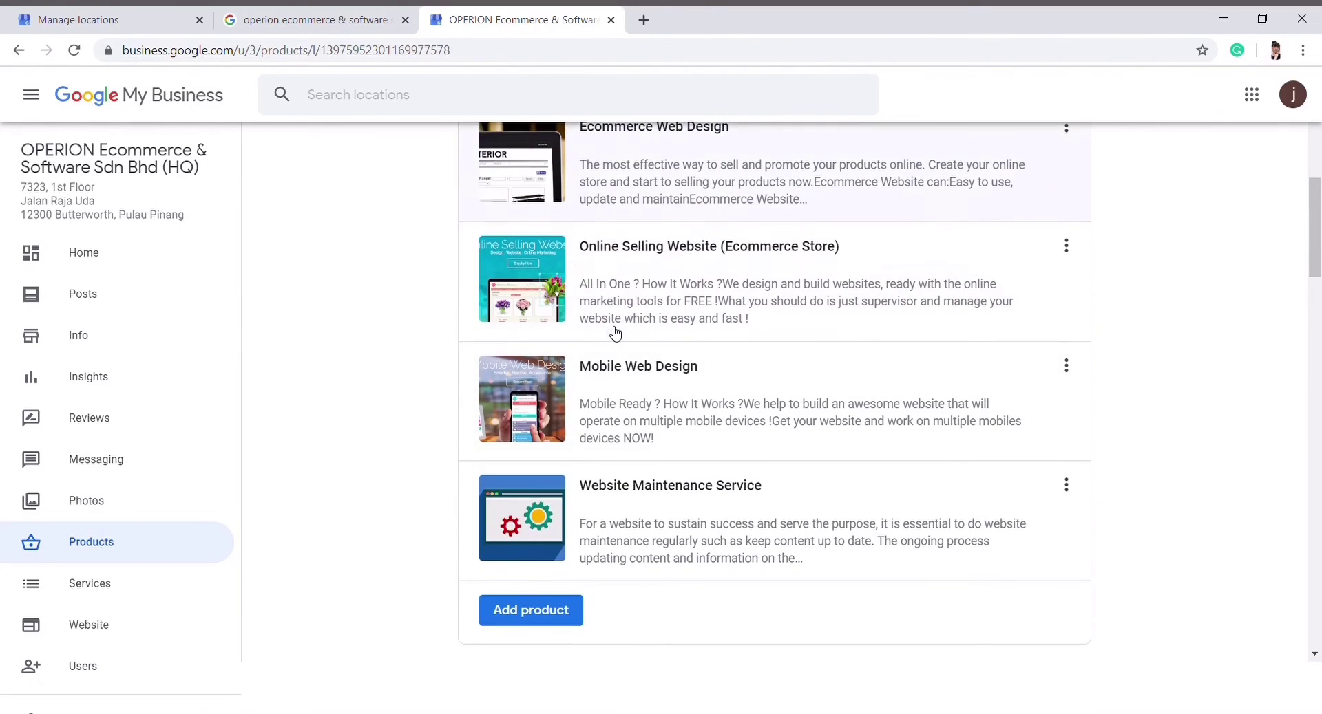
Start adding a product to Web Design, then cancel the form unsaved.
click(522, 615)
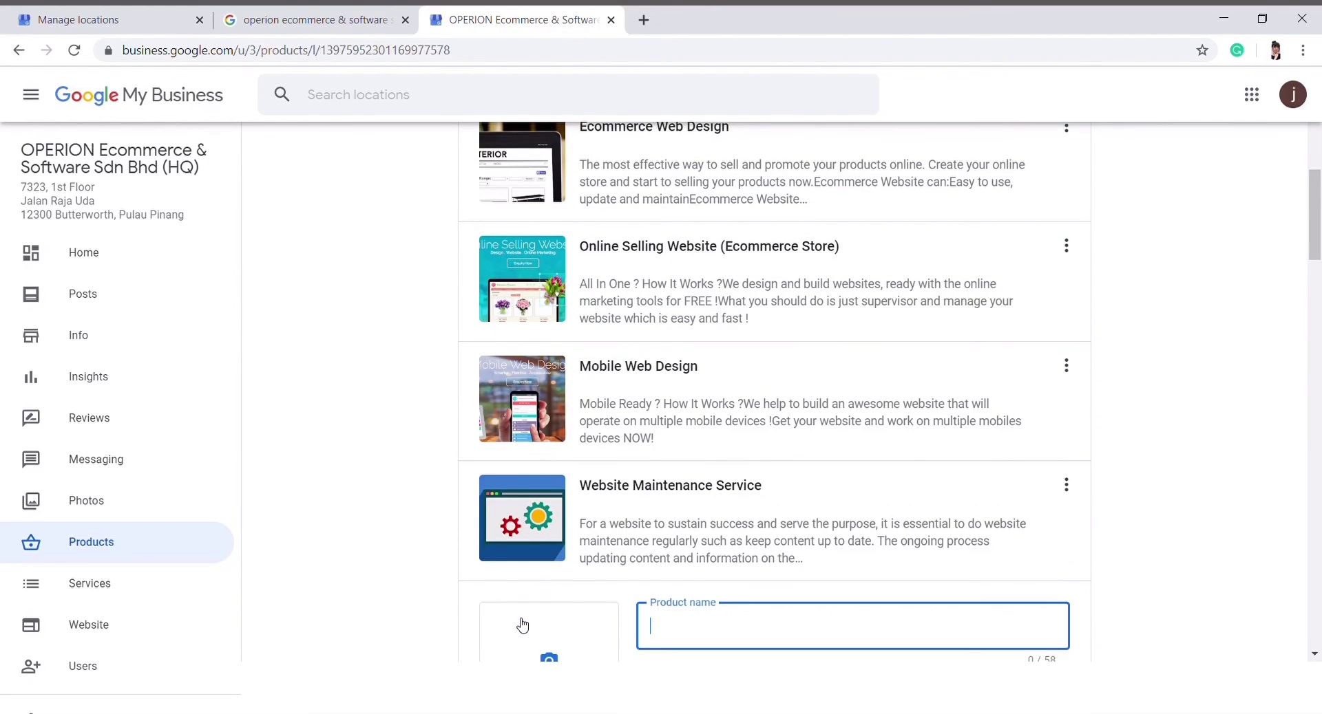
scroll(623, 403, down, 6)
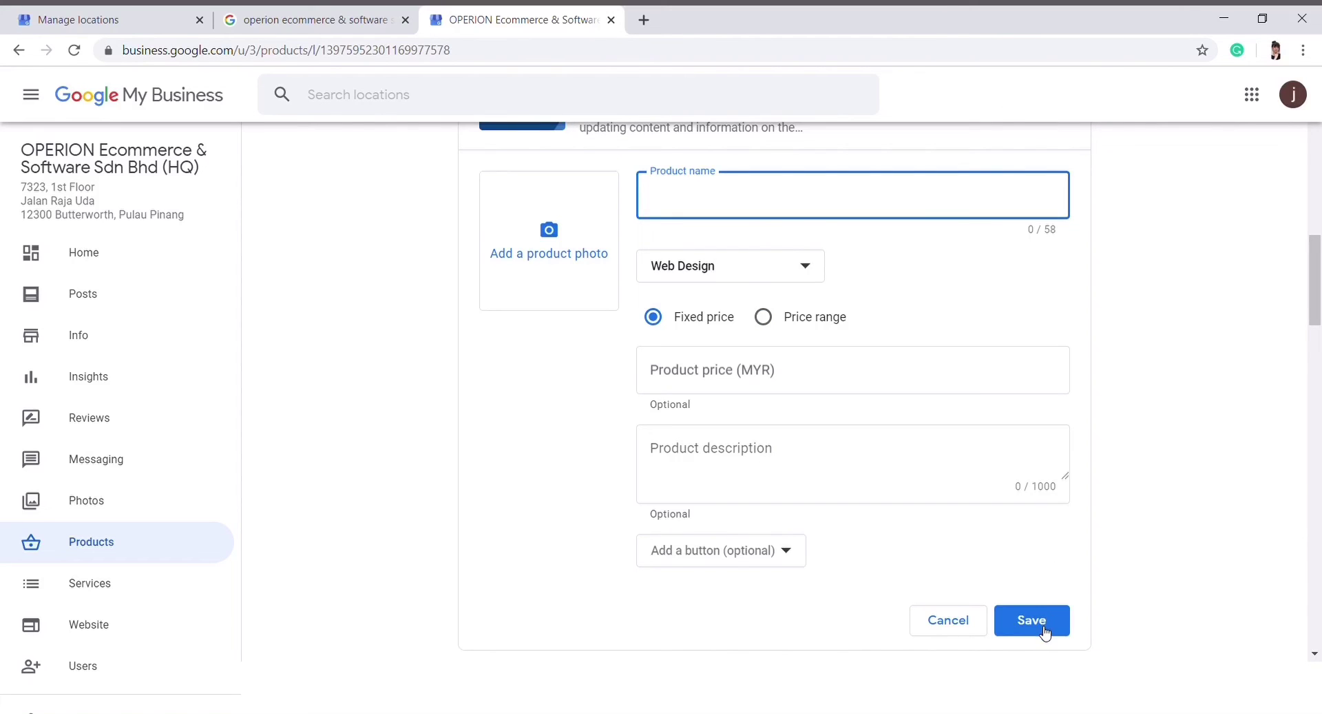
click(949, 621)
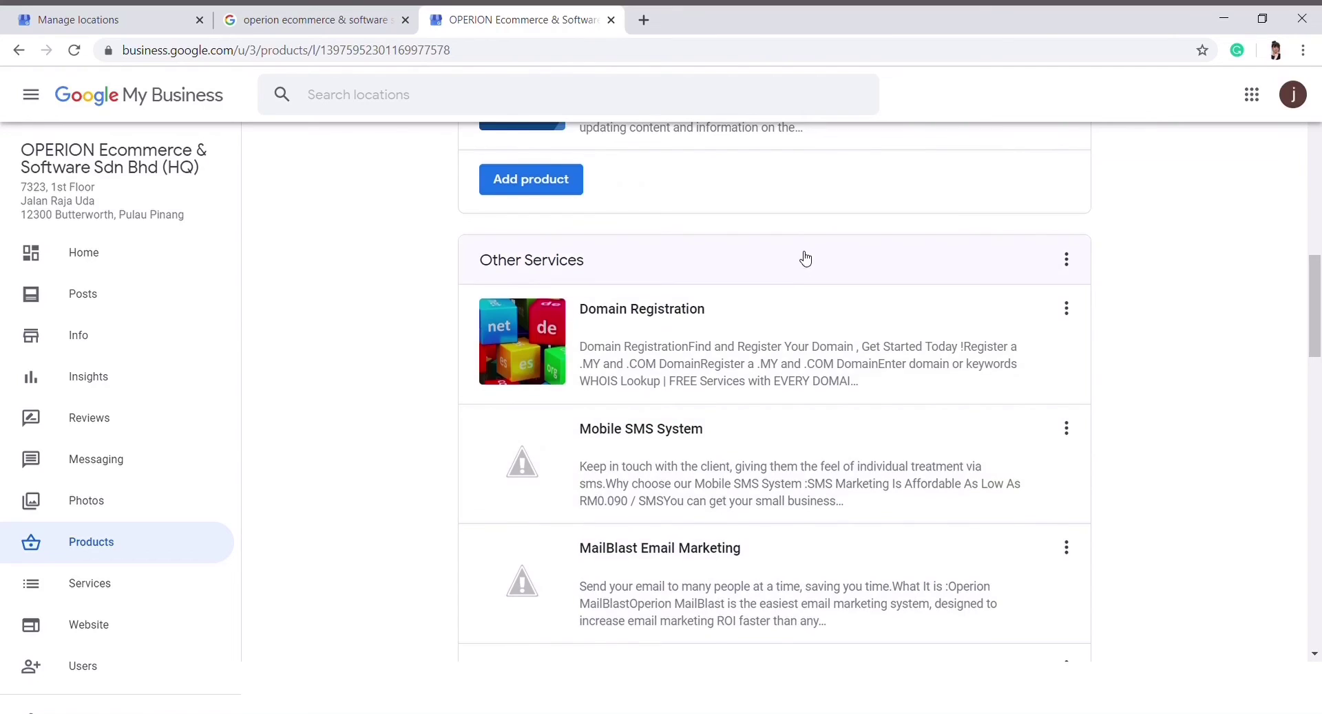
scroll(803, 259, up, 6)
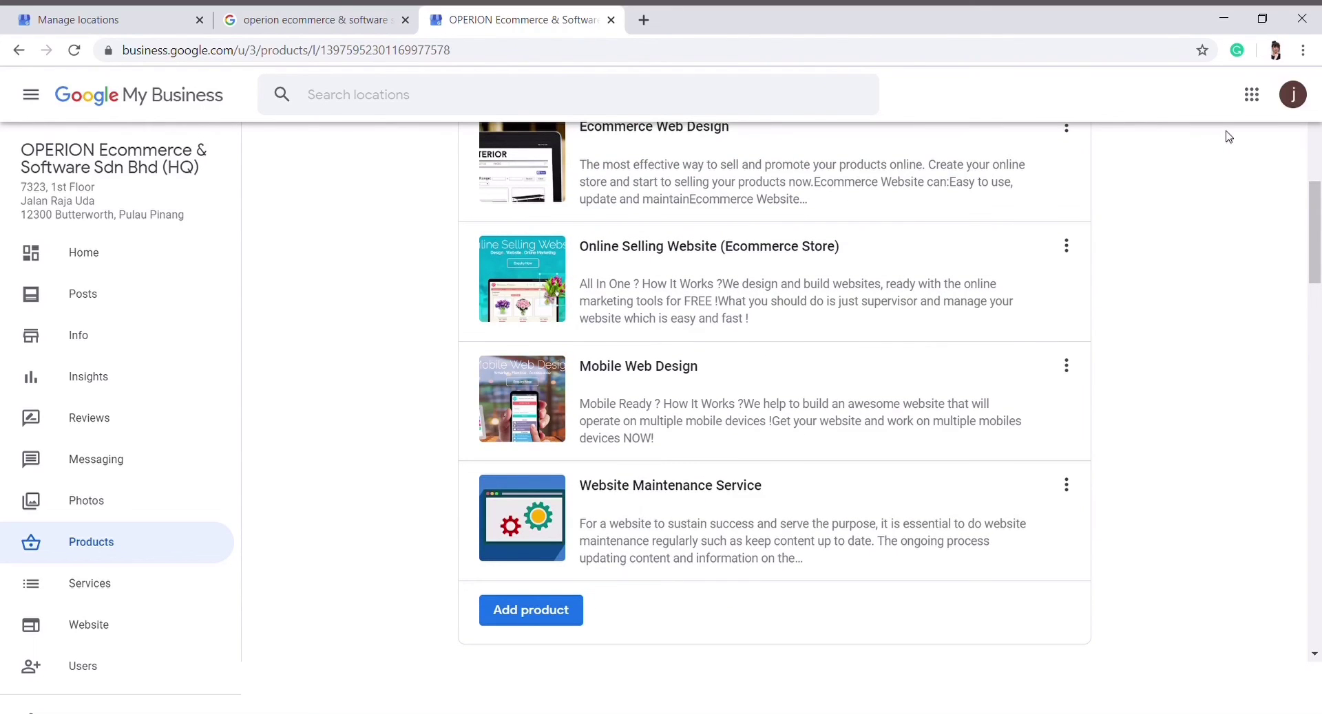
scroll(720, 568, down, 1)
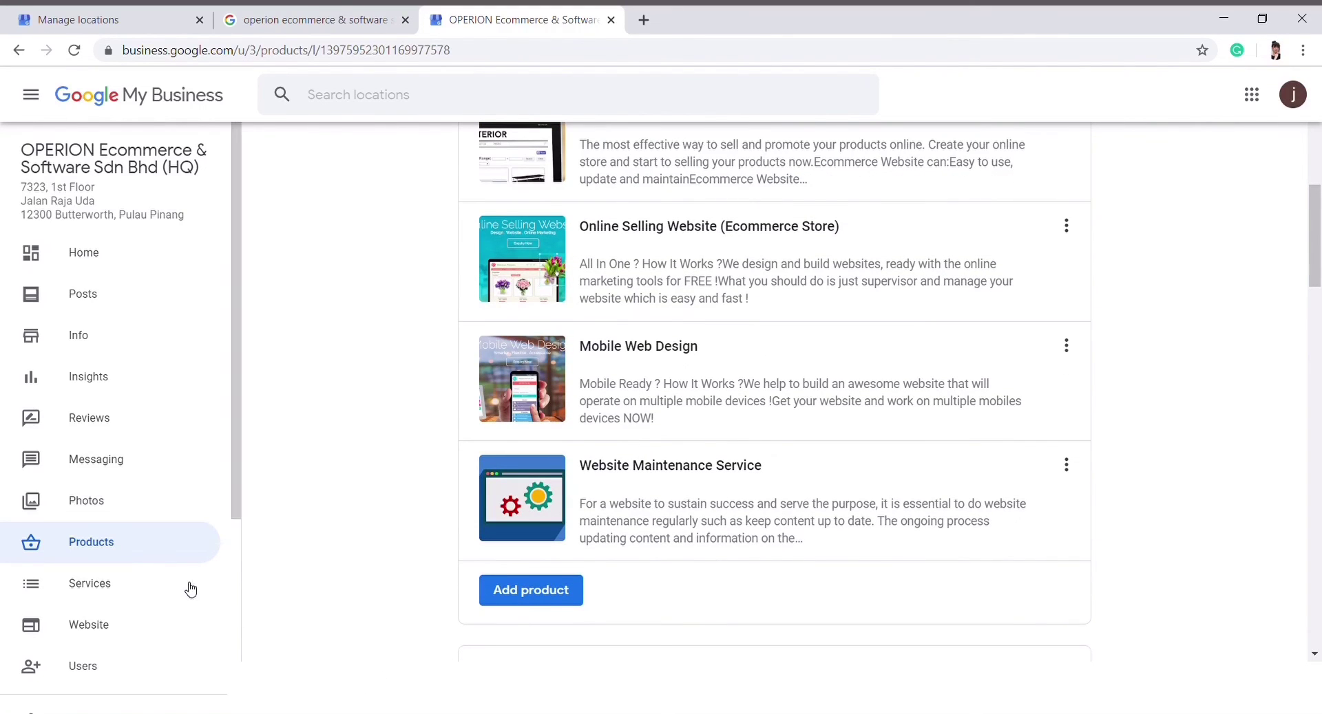
click(156, 595)
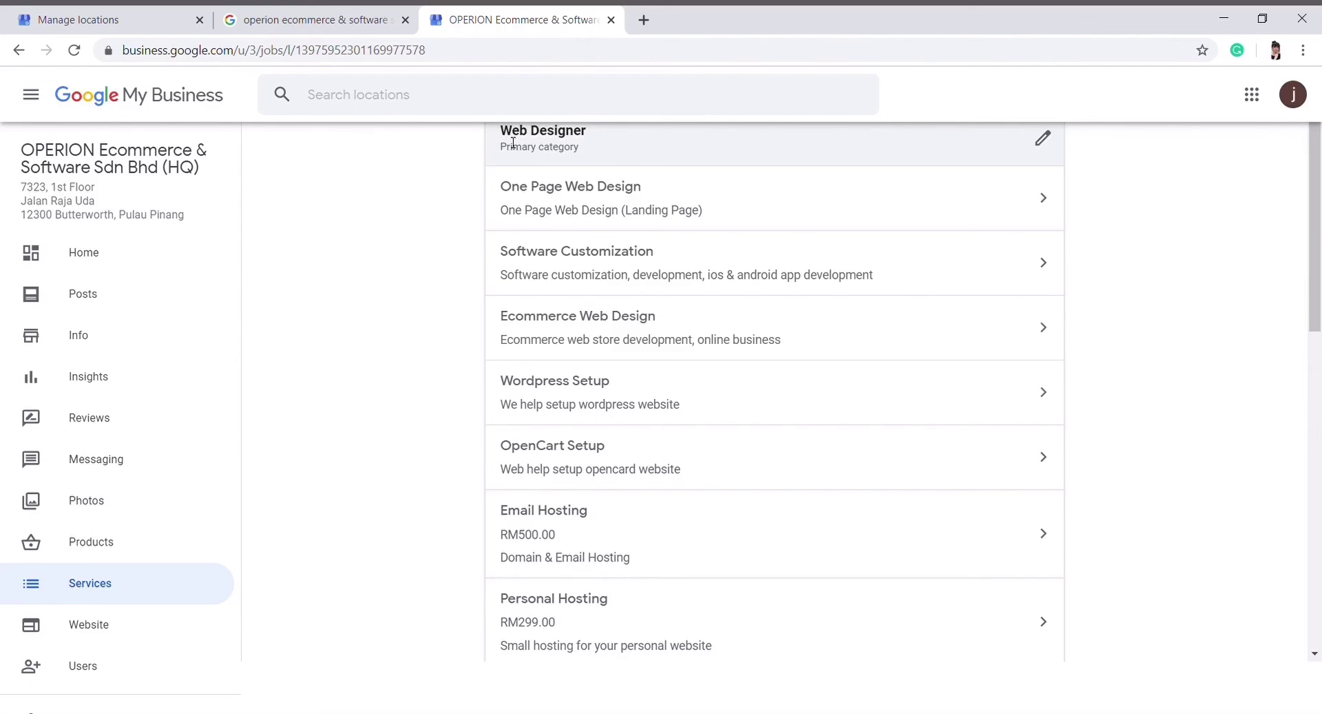
Scroll the services list, including Email Hosting (RM500.00) under Web Designer.
scroll(931, 263, down, 7)
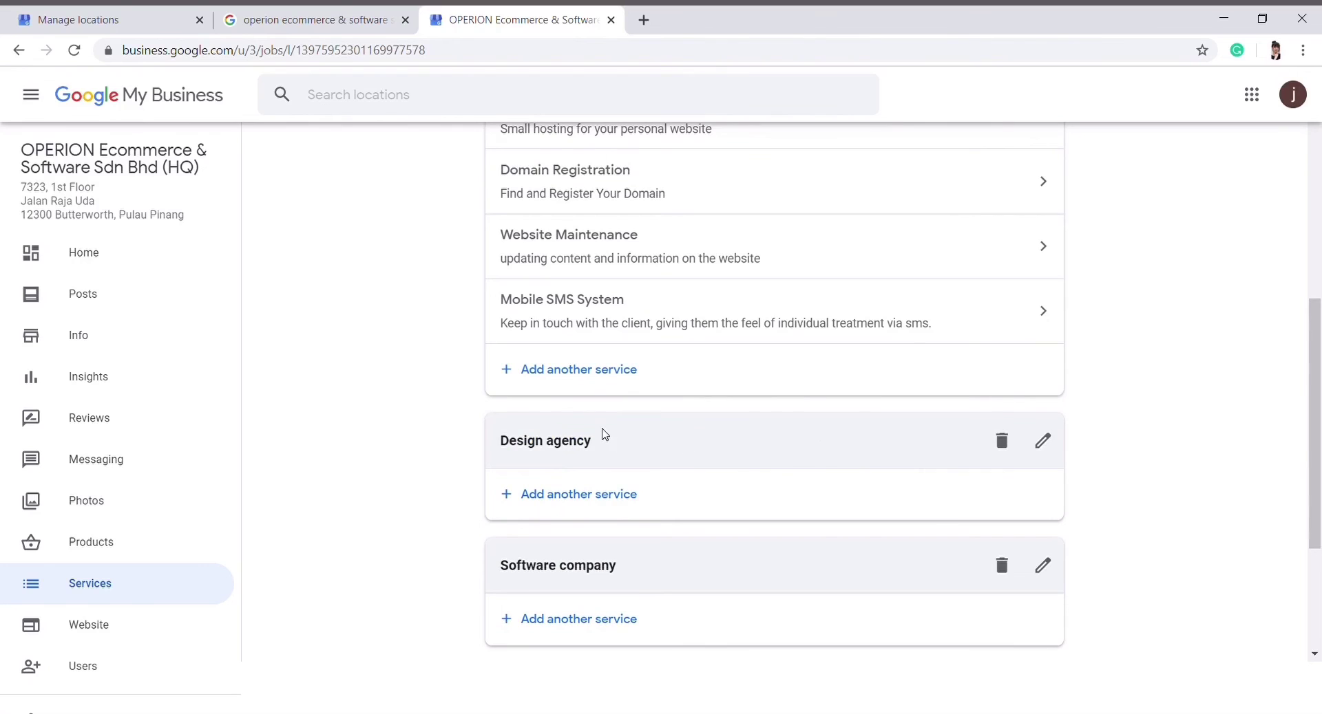
scroll(676, 559, down, 3)
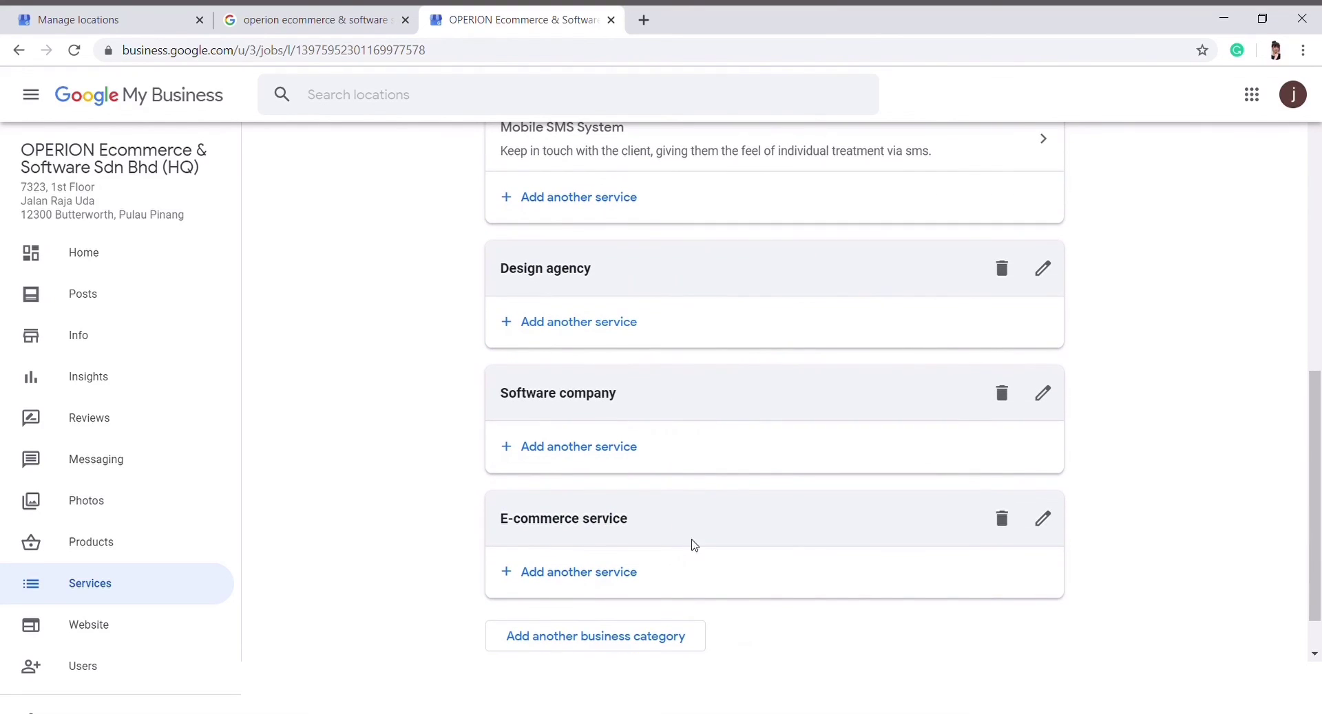
scroll(691, 540, up, 6)
scroll(690, 538, down, 3)
Create a custom 'Web design' service under the Web Designer category and apply it.
click(537, 464)
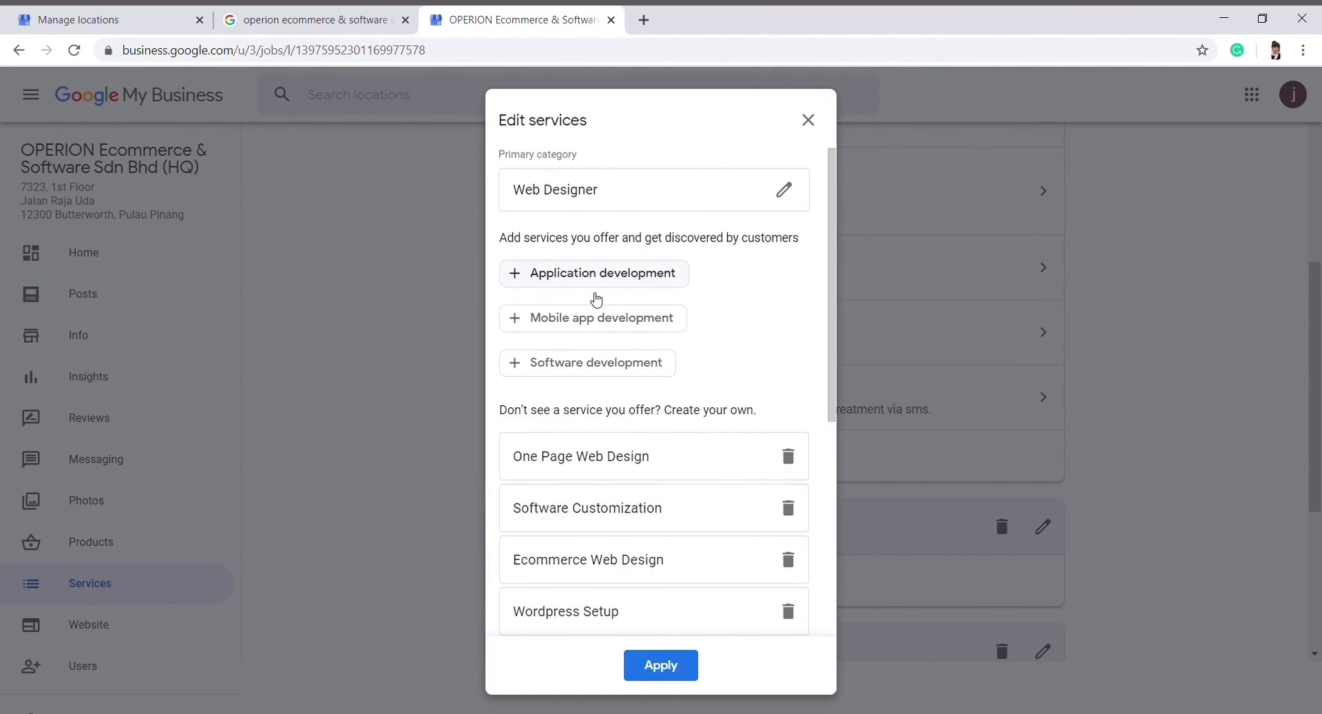
scroll(593, 386, down, 4)
scroll(590, 401, up, 4)
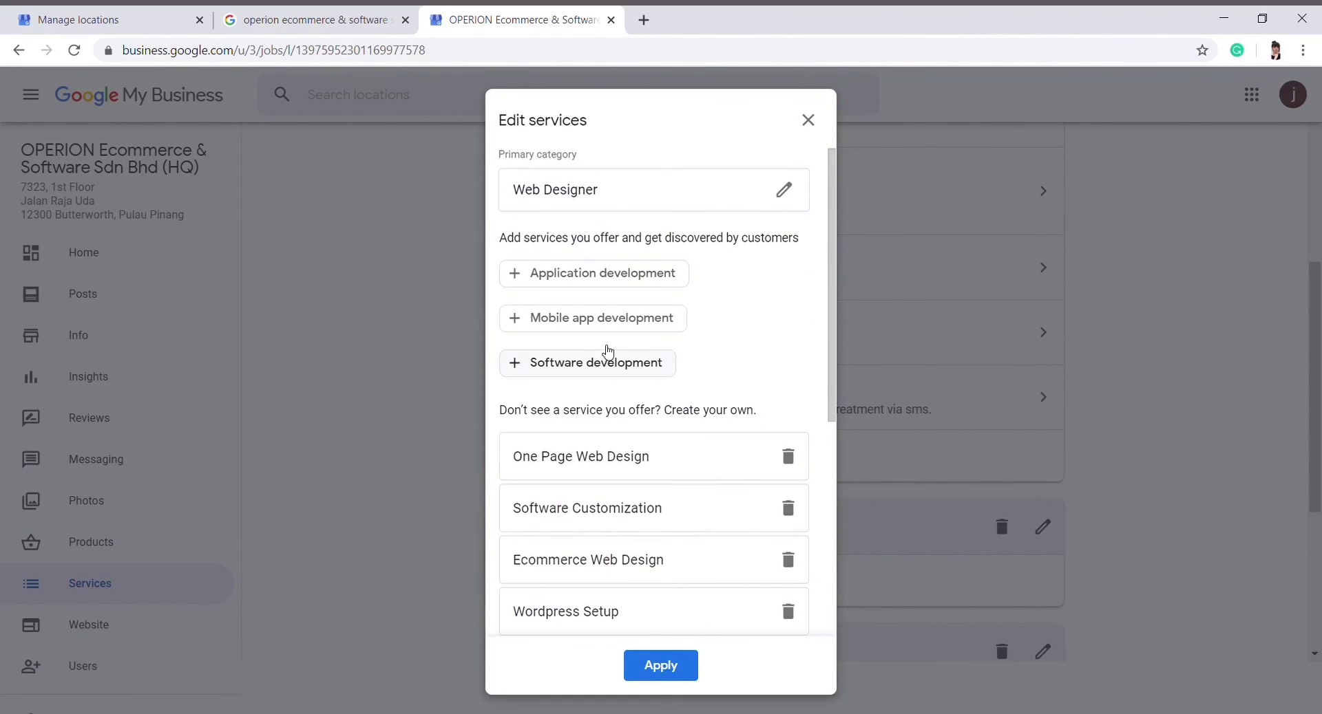
scroll(615, 372, down, 5)
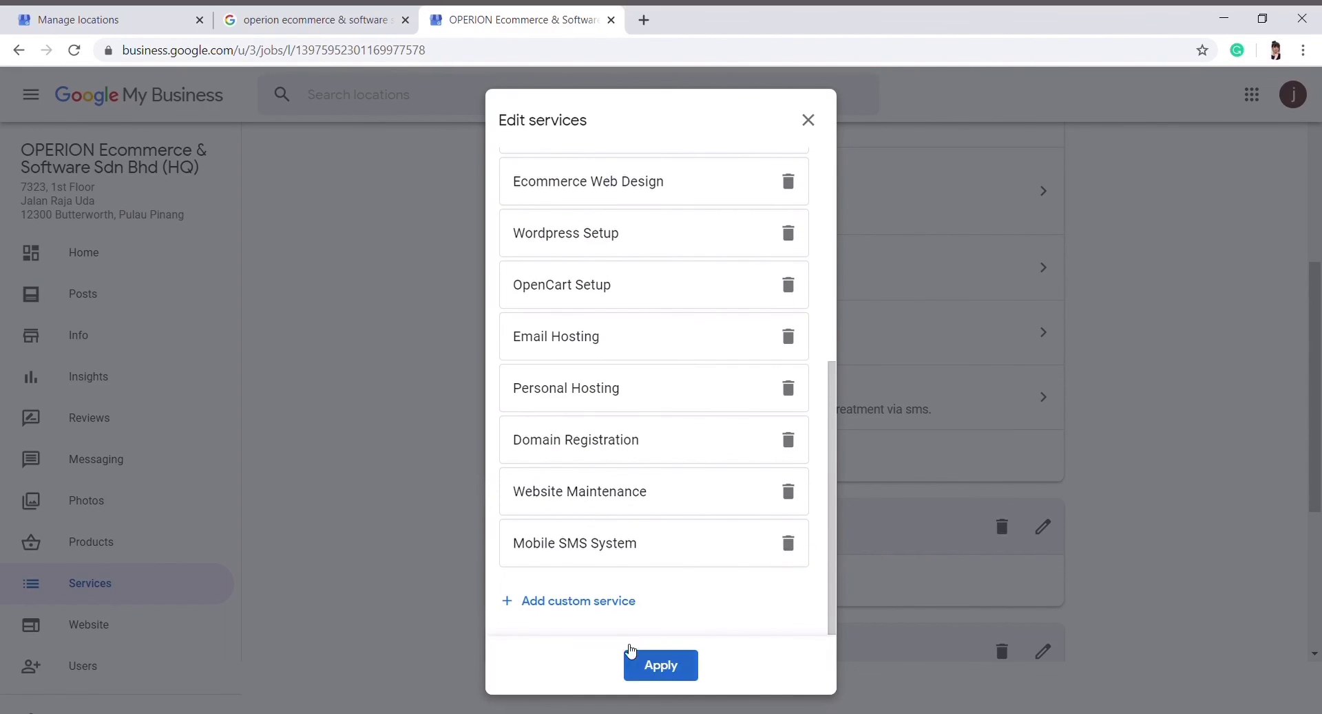
click(596, 601)
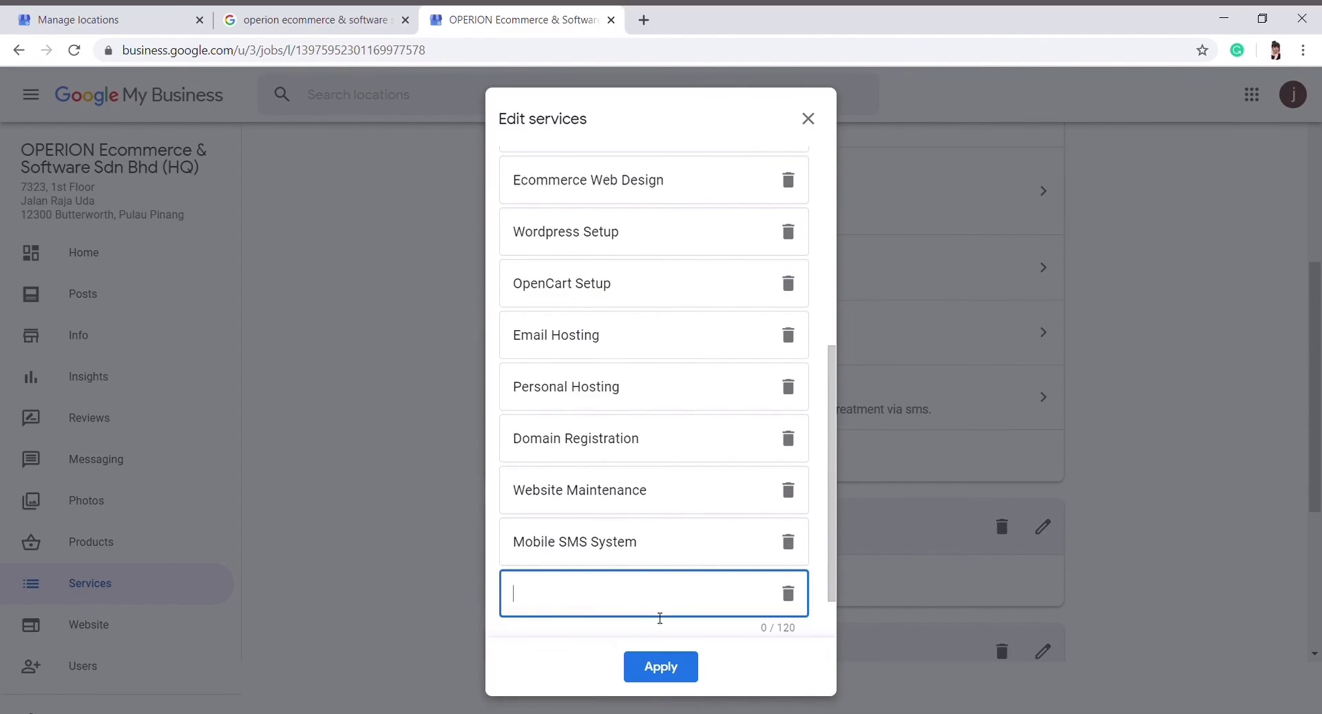
text(W)
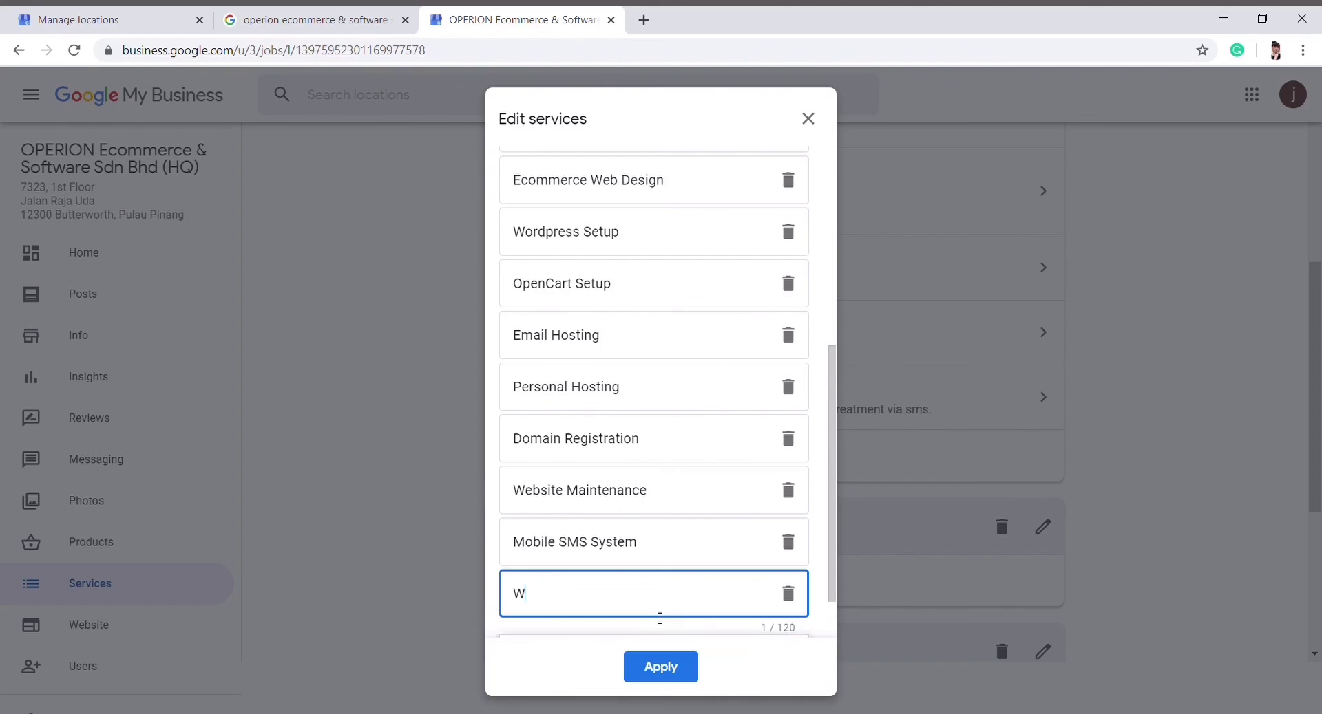
text(eb design)
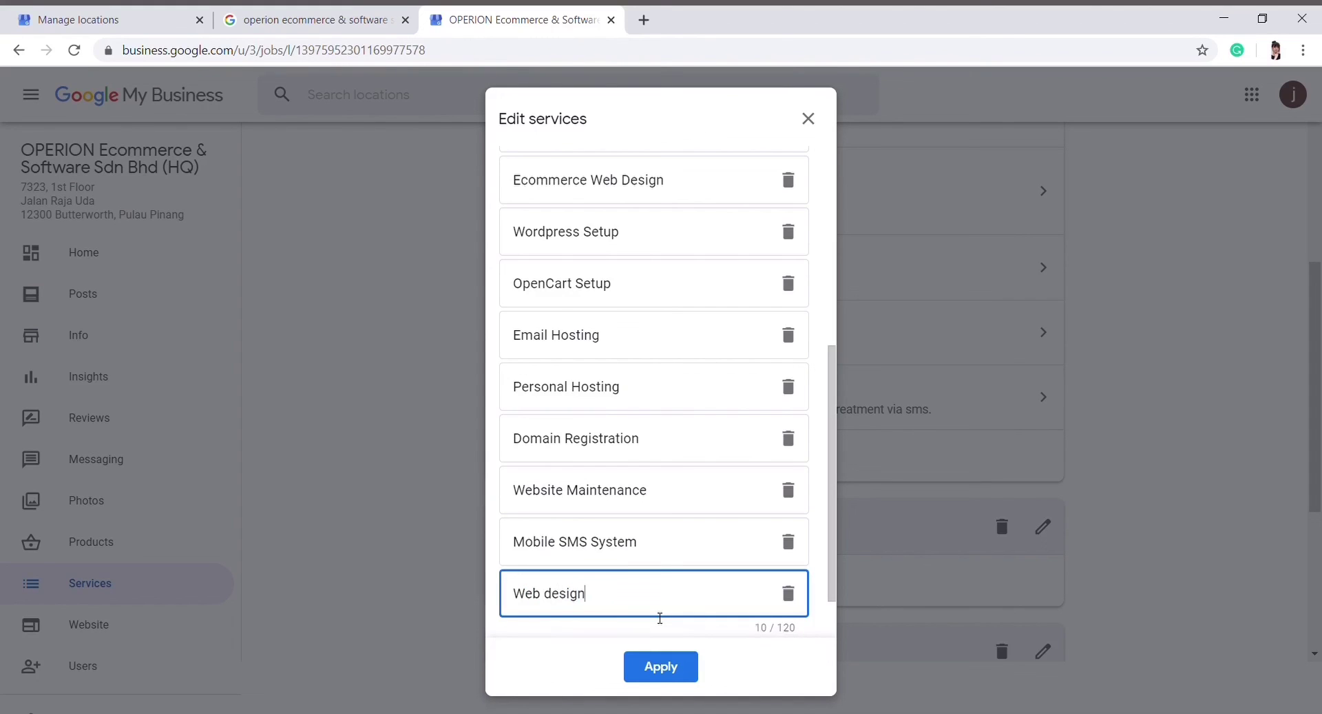
click(659, 667)
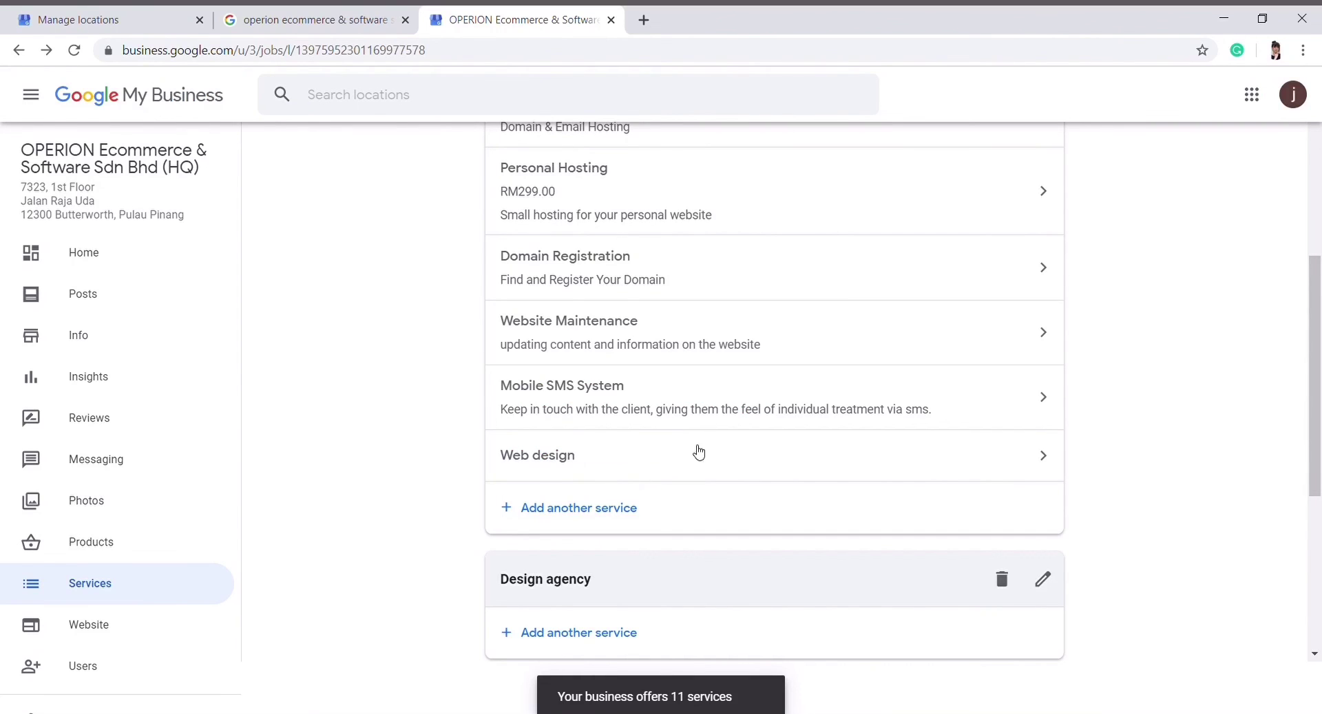
click(1062, 468)
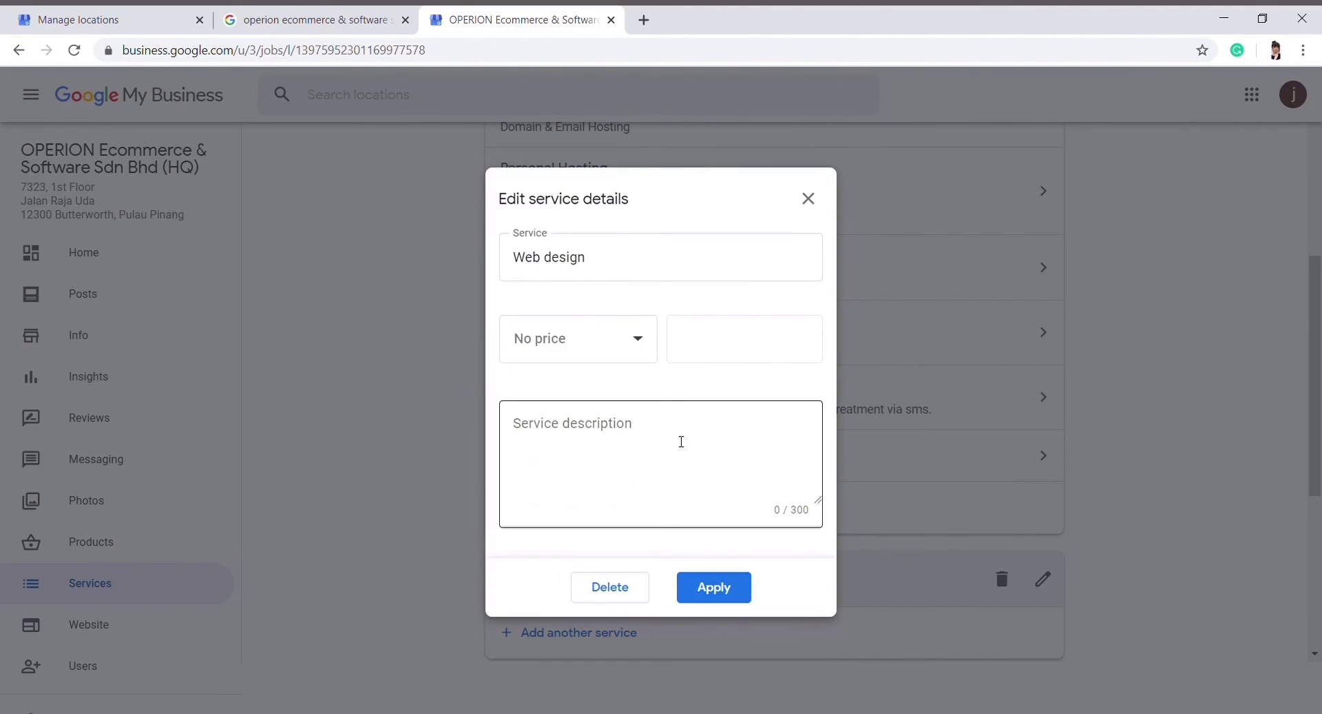
click(606, 435)
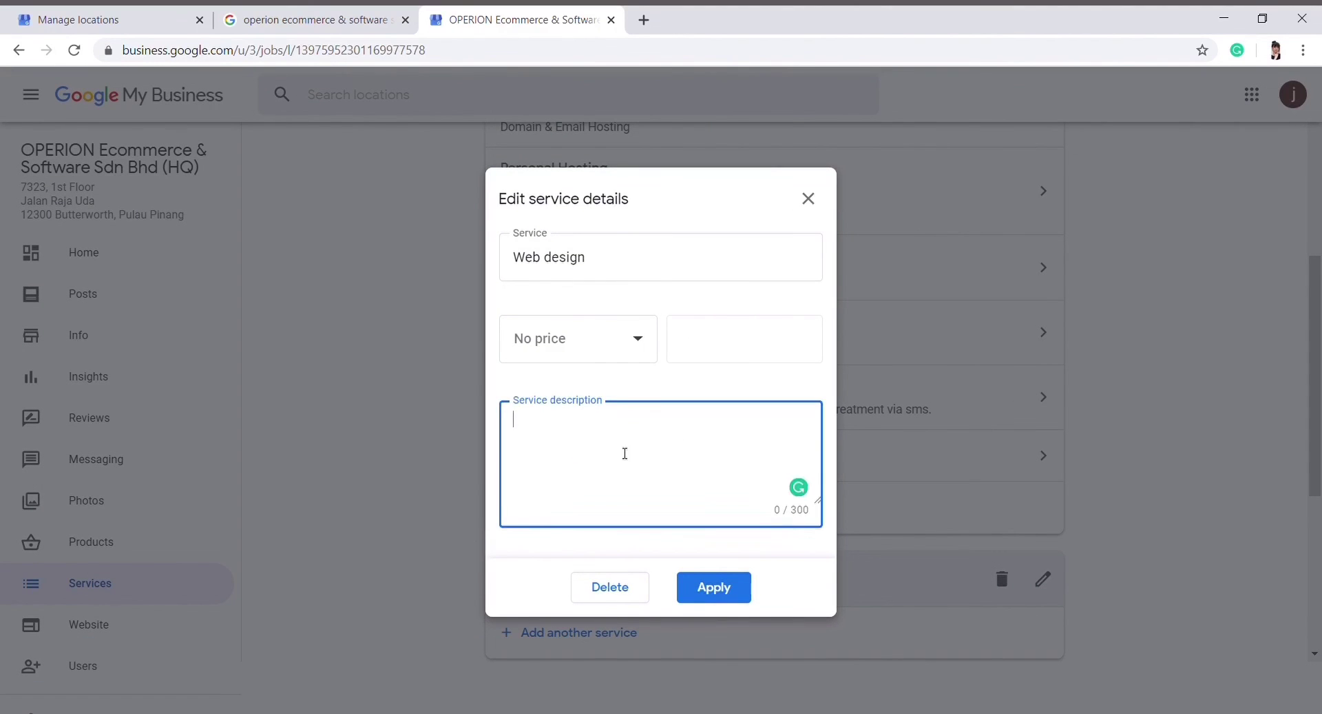
click(811, 202)
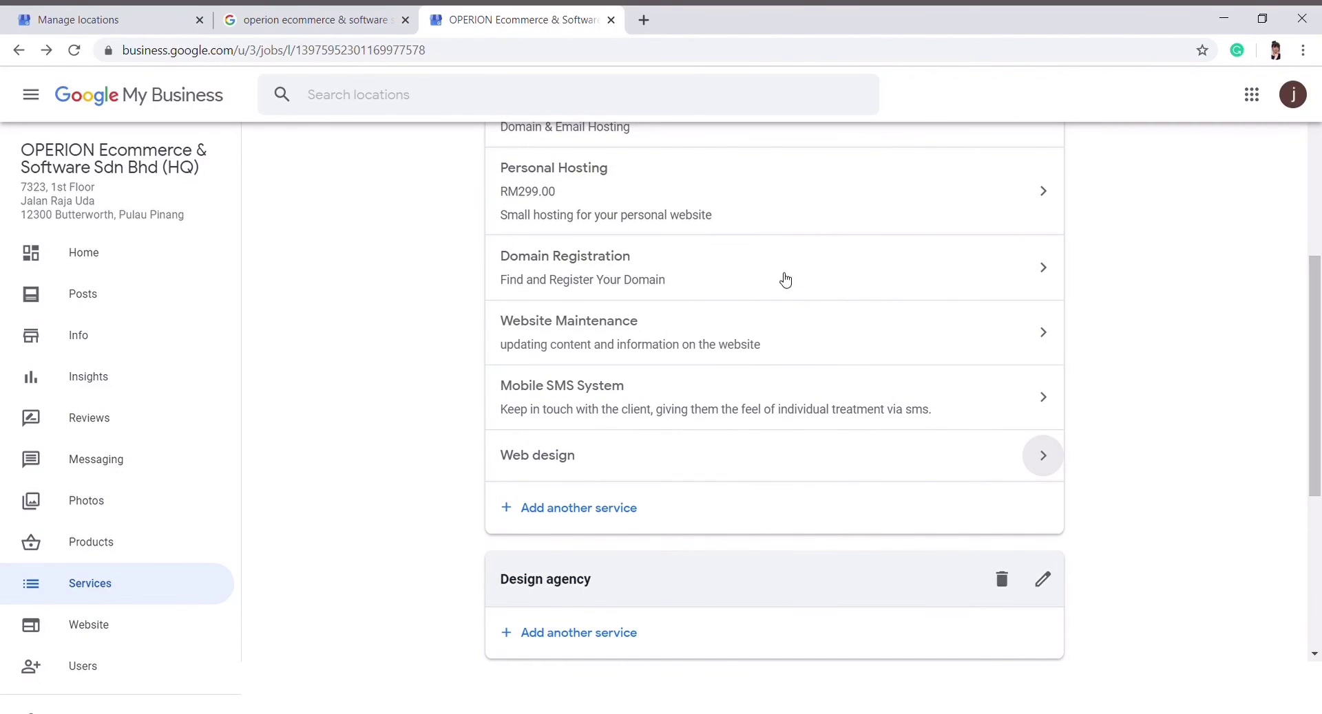